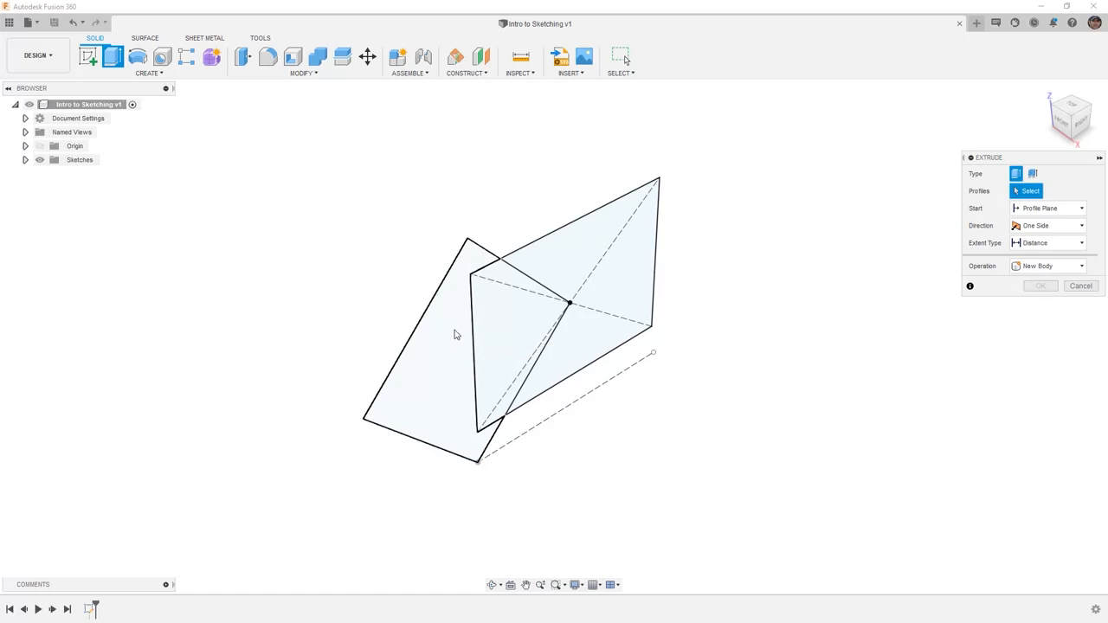
- Extrude both regions of the upright rectangle 1.50 in to one side as a new body
left_click(538, 258)
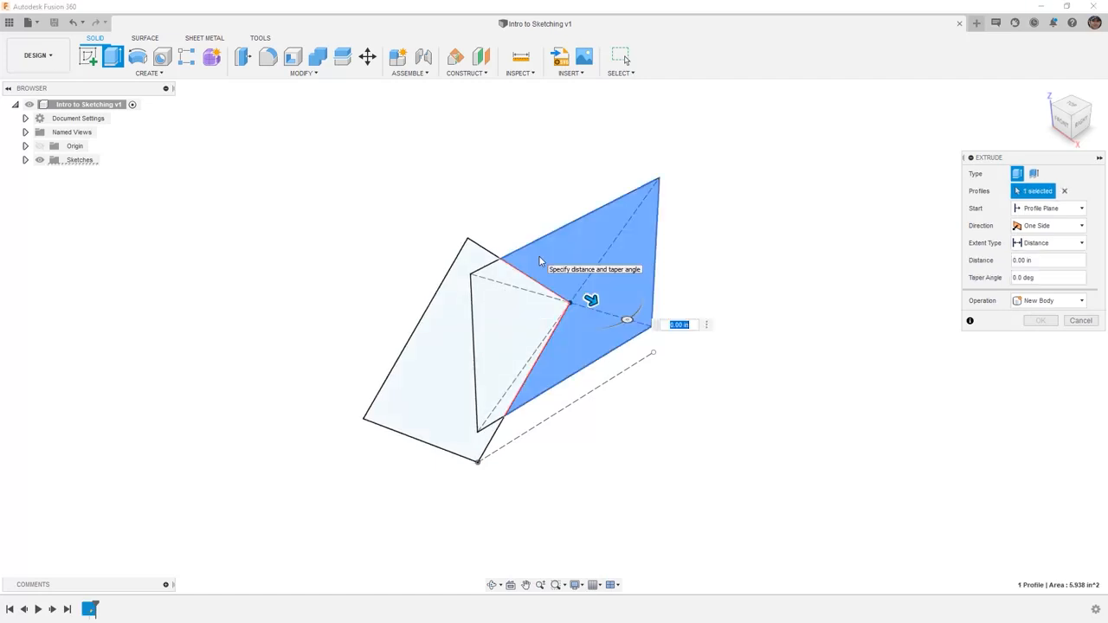
left_click(515, 303)
left_click(444, 362)
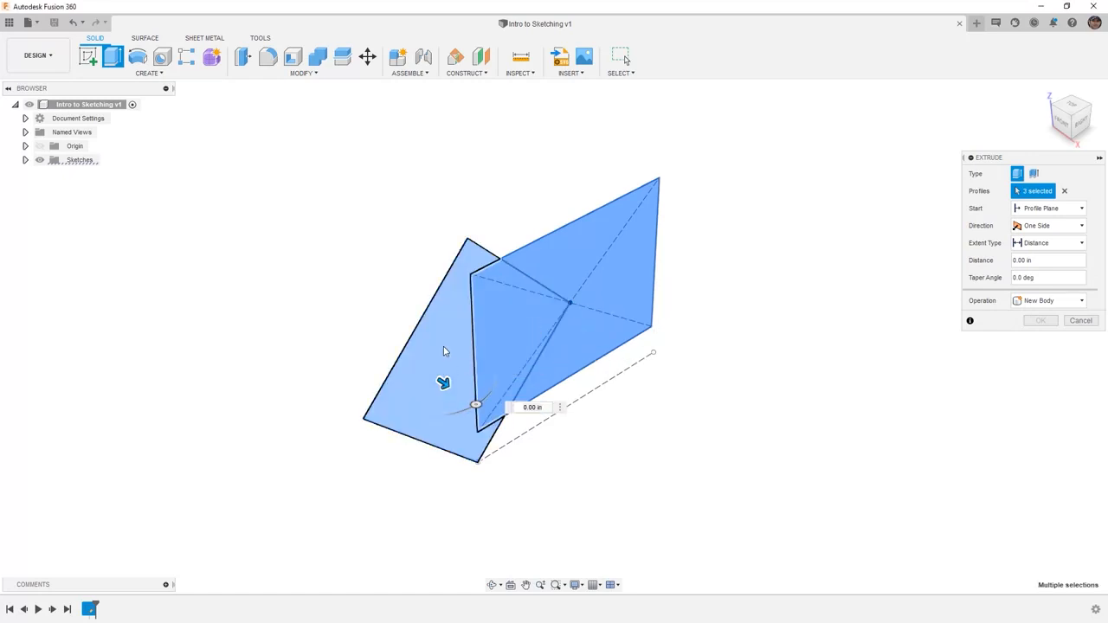
left_click(443, 351)
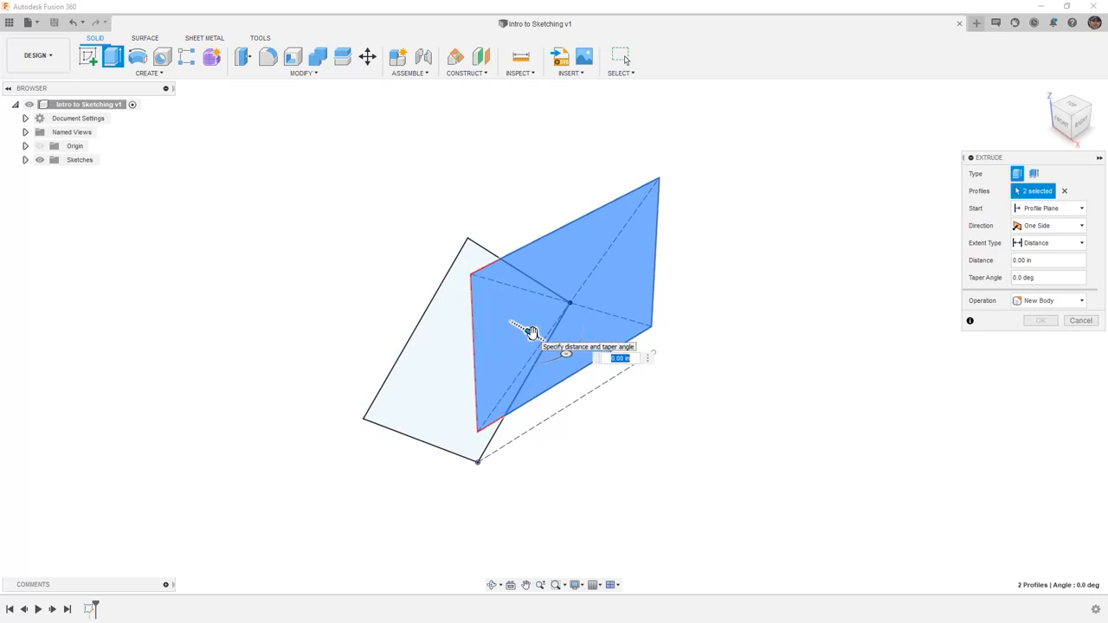
left_click_drag(530, 332, 609, 378)
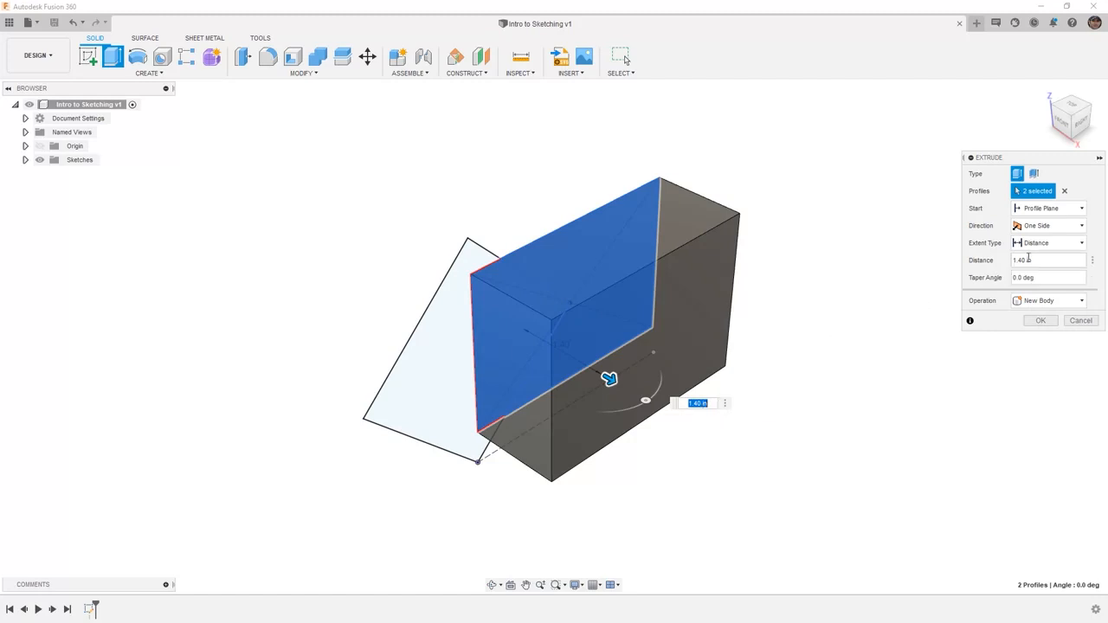
left_click(1030, 260)
key("BackSpace")
type("5")
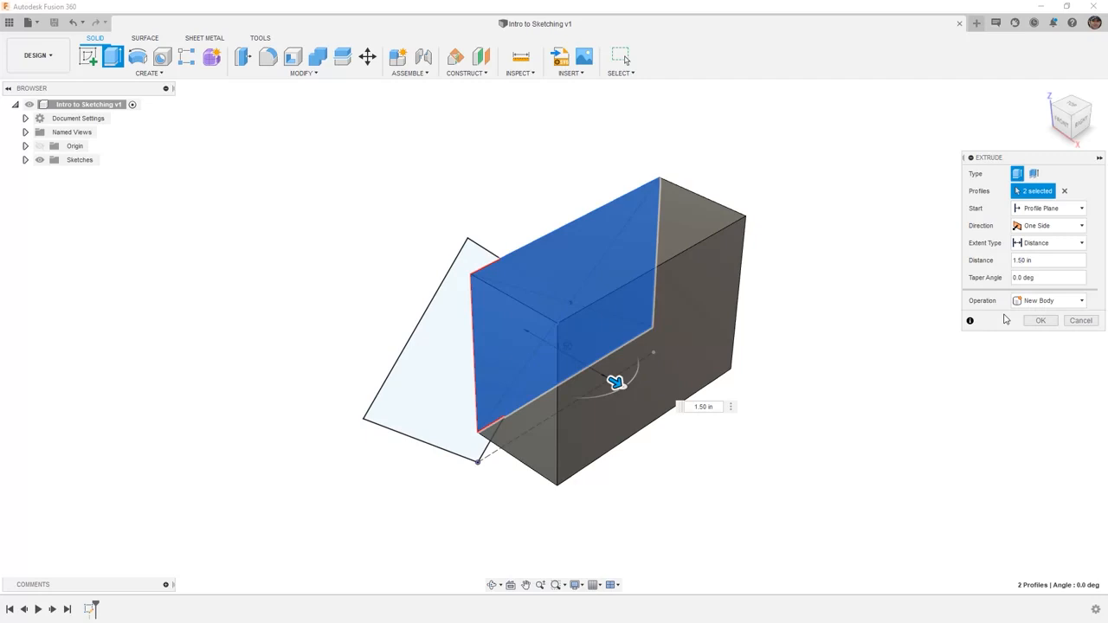
left_click(1046, 302)
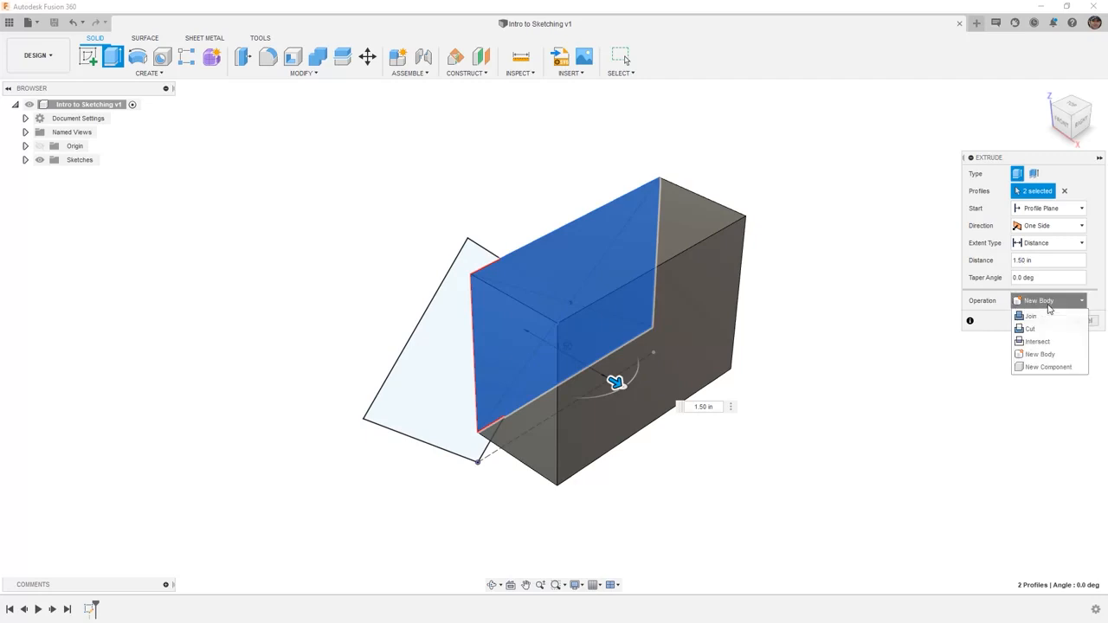
left_click(1064, 356)
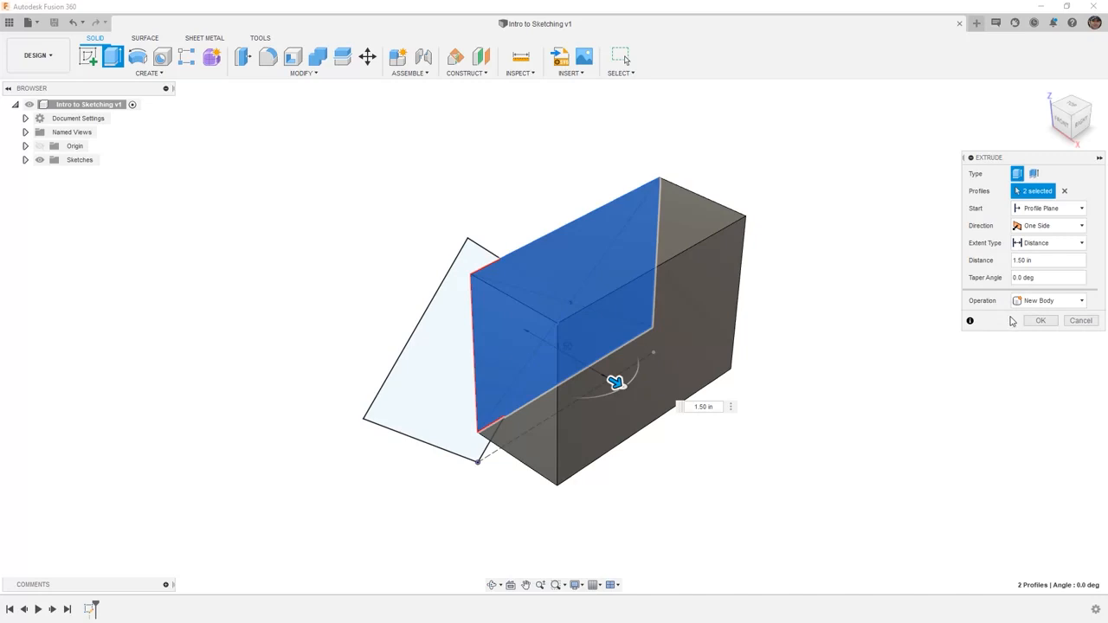
left_click(1040, 321)
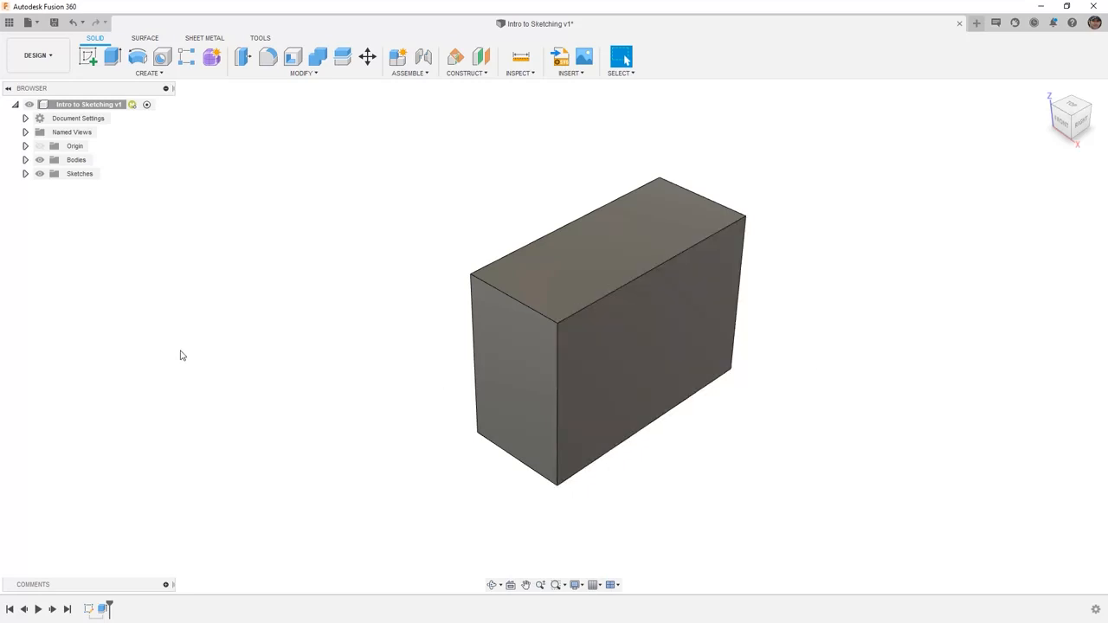
- Show Sketch1 again and set up a 1.00 in extrusion of the tilted rectangle's two regions into the block
left_click(25, 174)
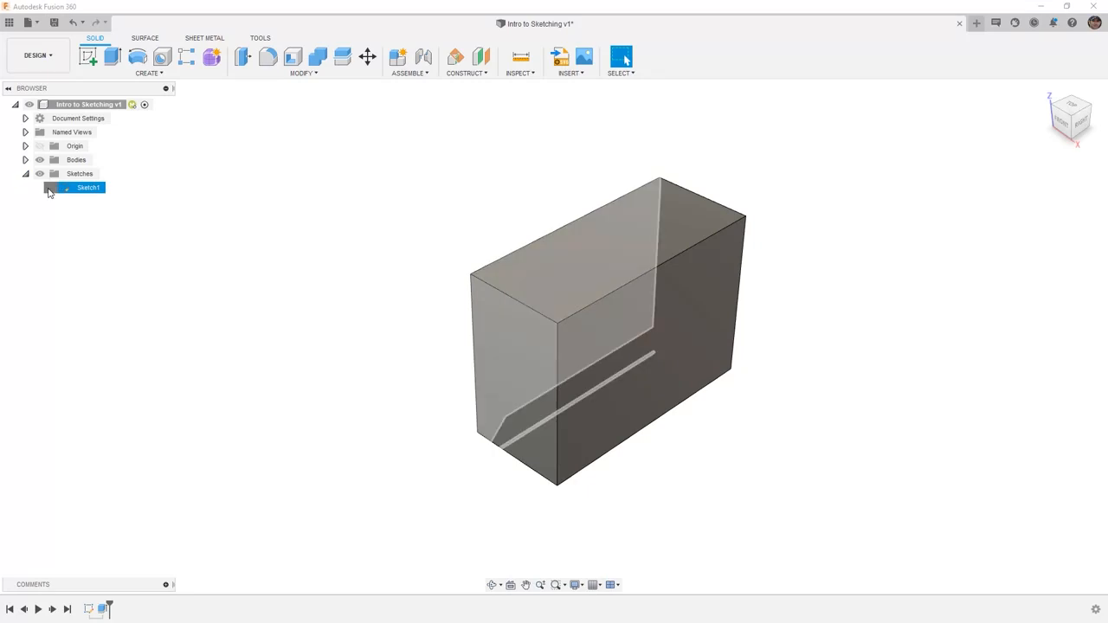
left_click(50, 189)
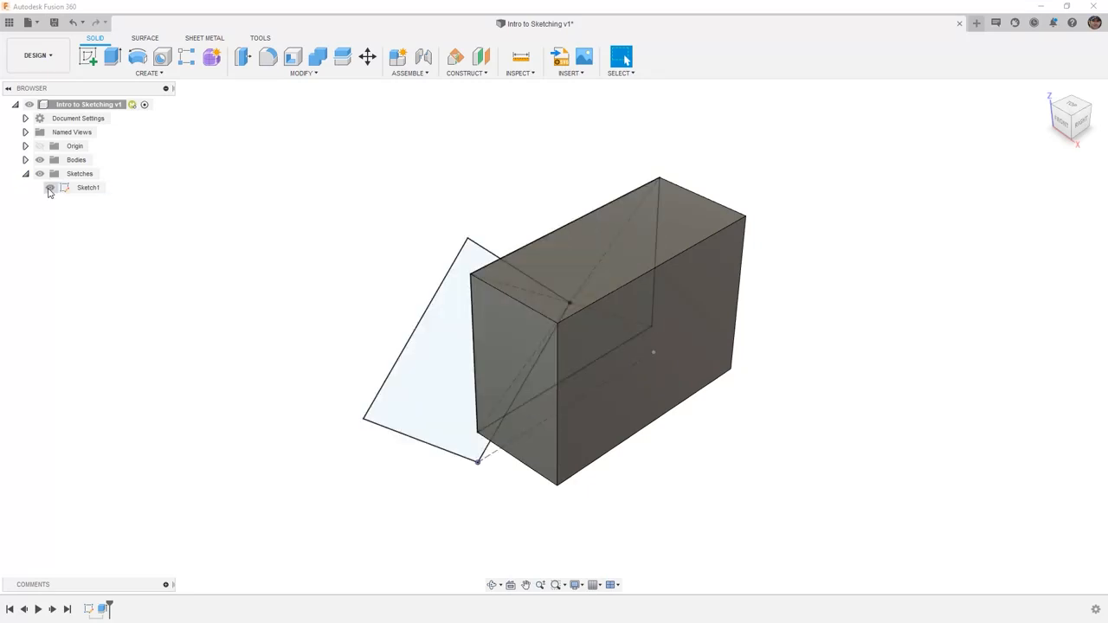
left_click(112, 58)
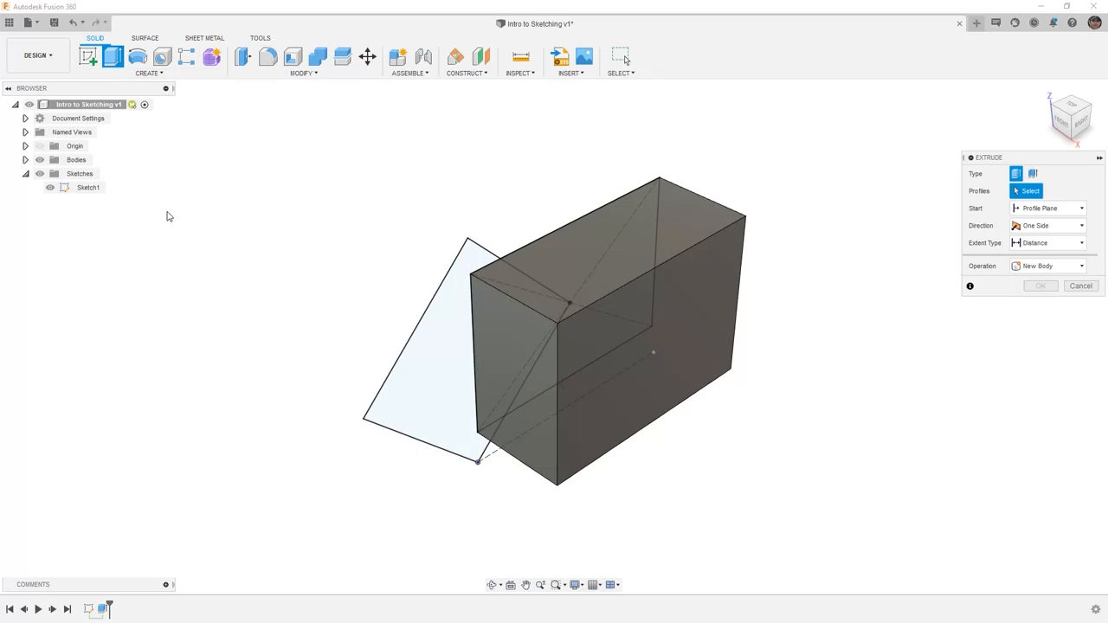
left_click(446, 357)
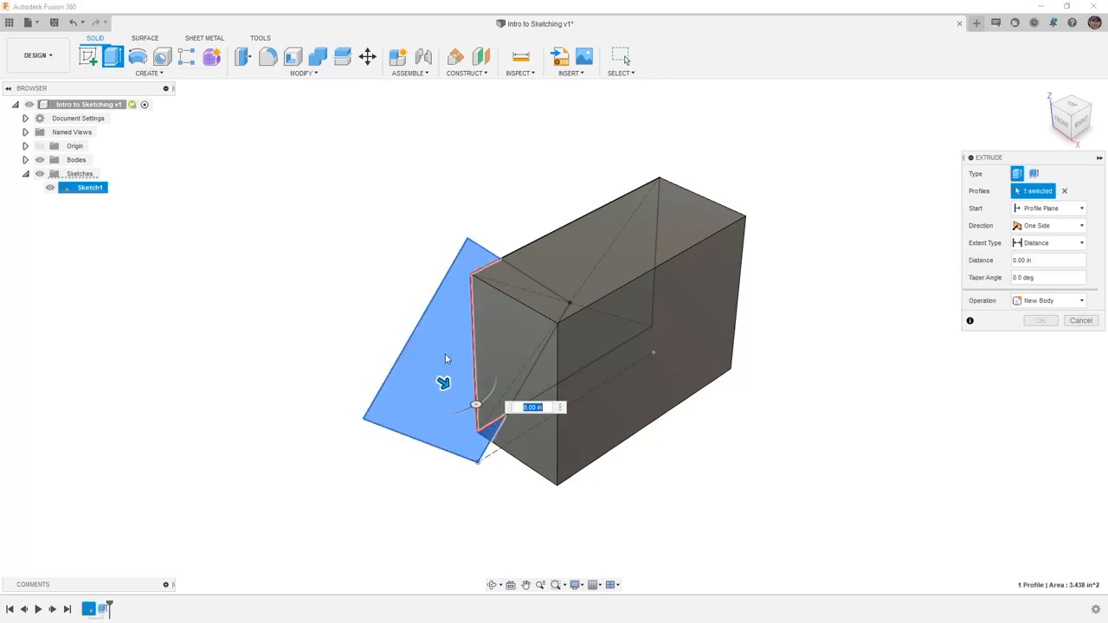
left_click(482, 317)
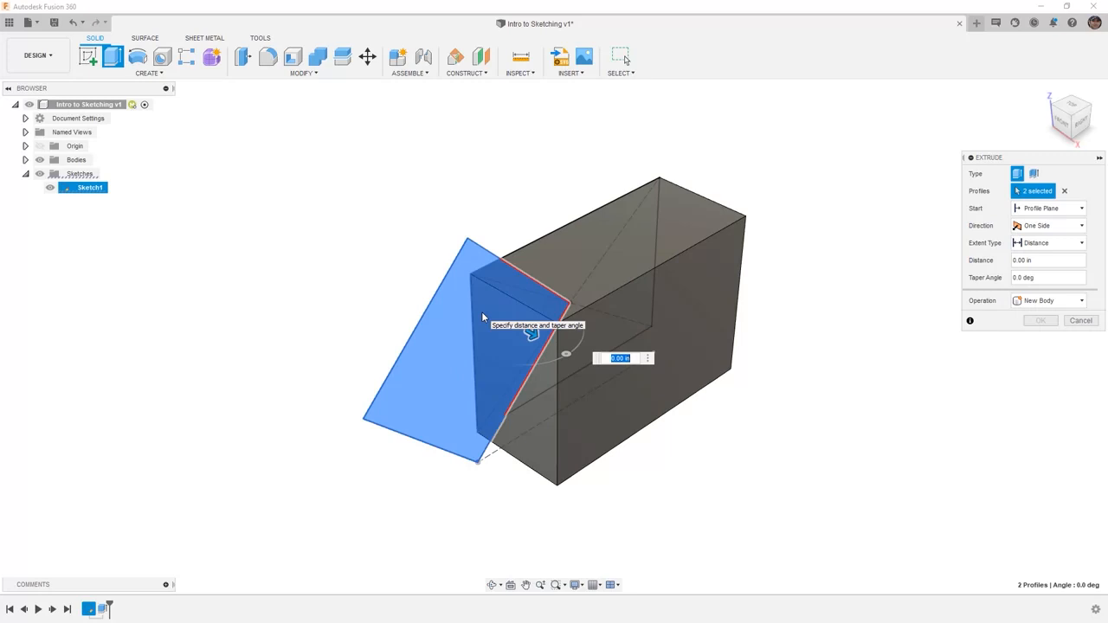
left_click_drag(532, 334, 578, 370)
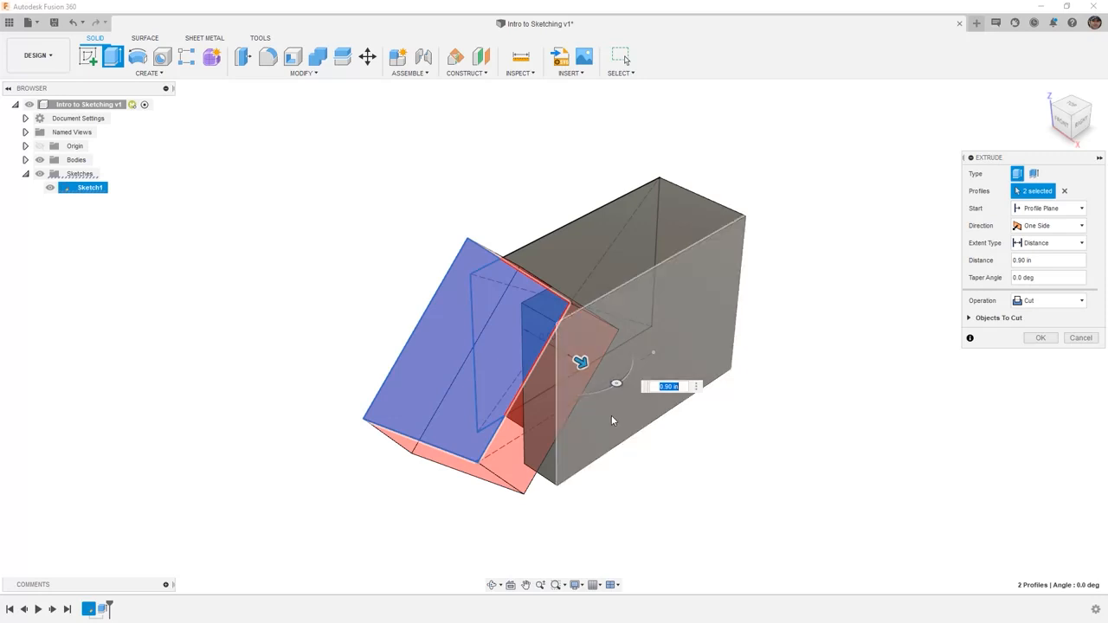
left_click_drag(579, 358, 586, 364)
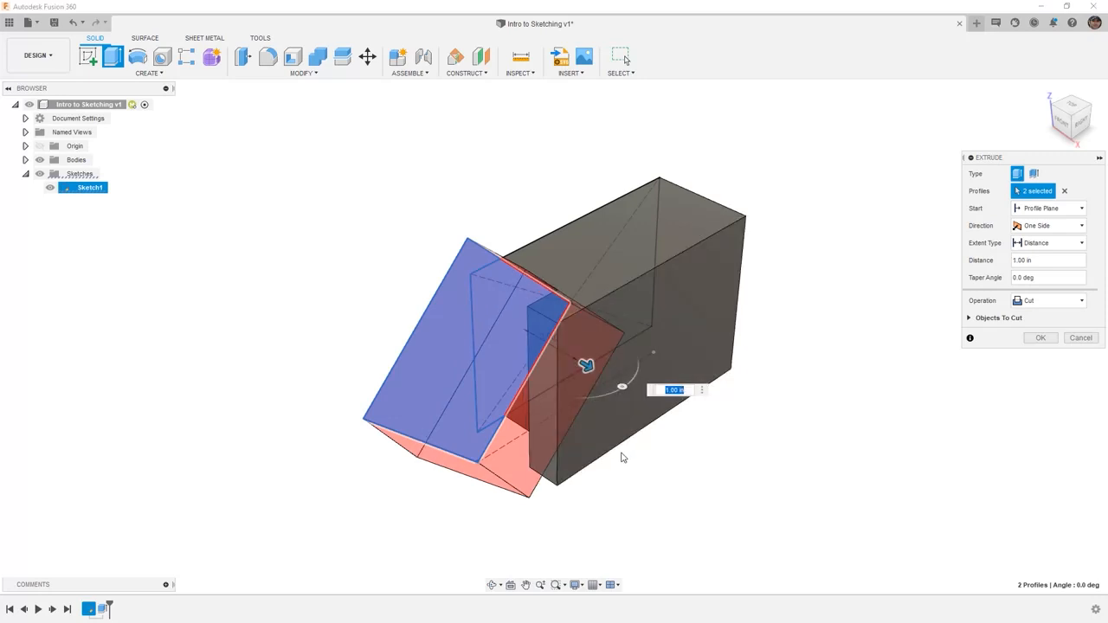
- Inspect the cut preview from behind, and try the Intersect operation for the tilted rectangle's extrusion
middle_click_drag(419, 422, 522, 404, "shift")
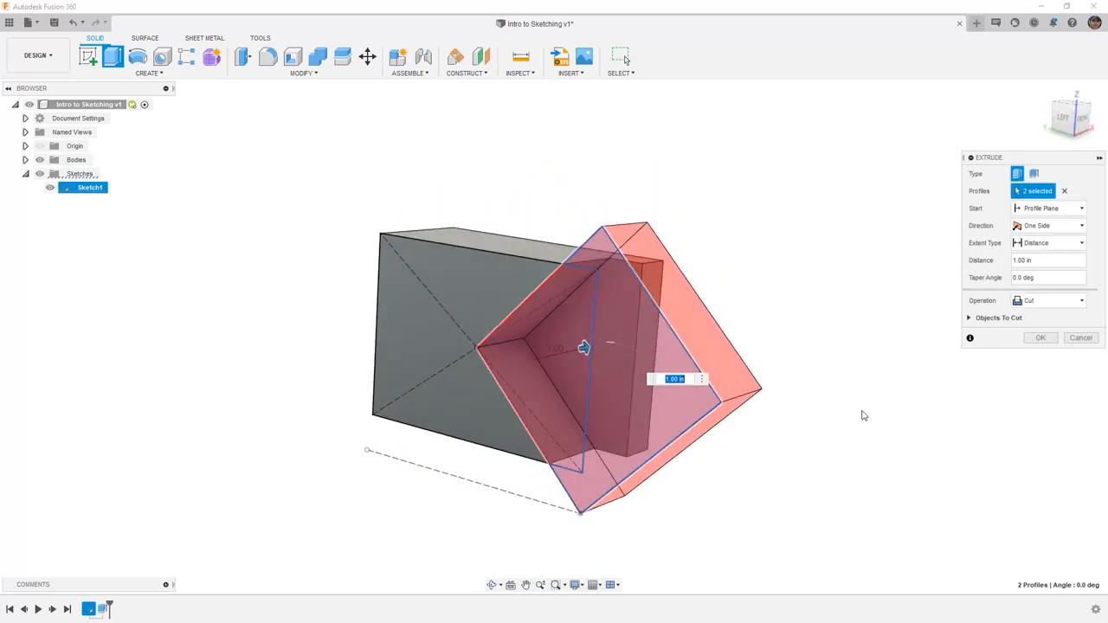
left_click(1065, 305)
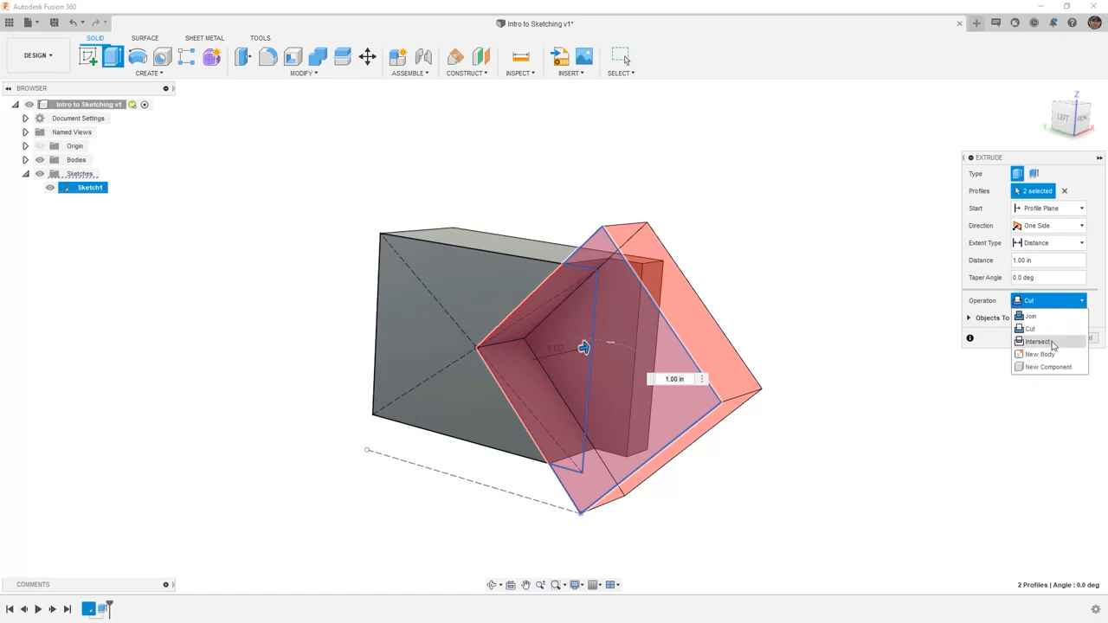
left_click(1053, 344)
middle_click_drag(903, 411, 675, 325, "shift")
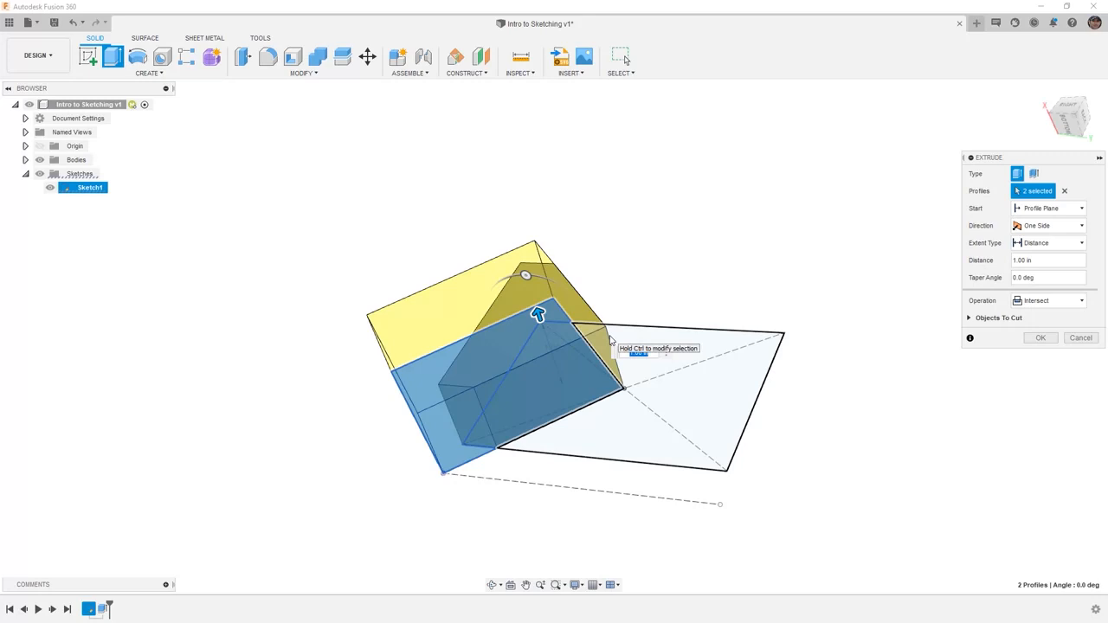
- Set the tilted rectangle's extrusion to Join and complete it
left_click(1074, 303)
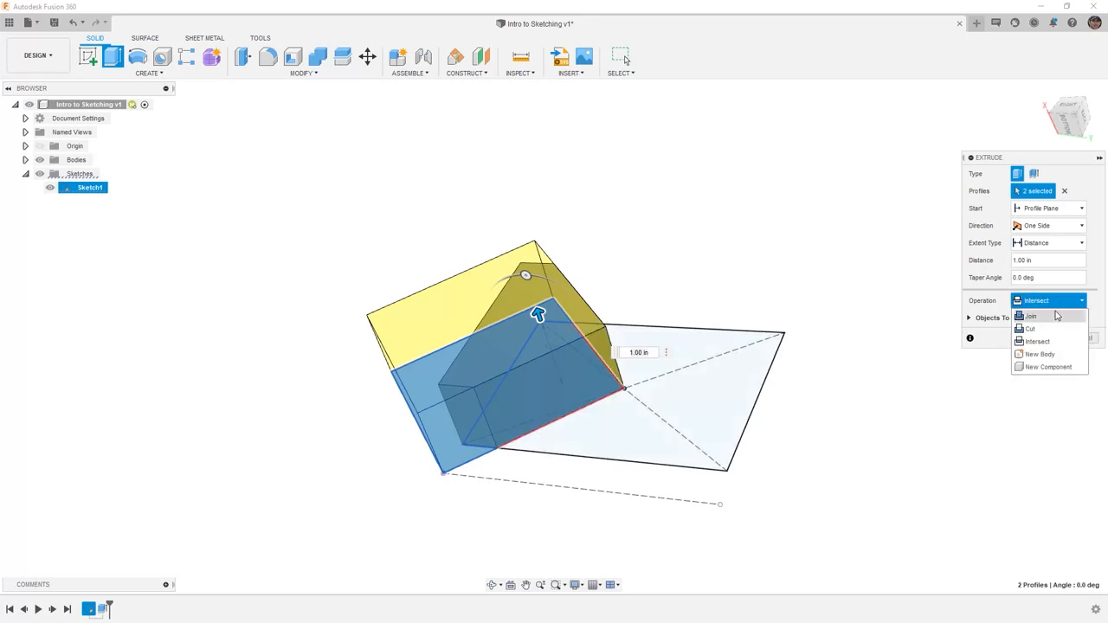
left_click(1054, 322)
middle_click_drag(594, 459, 614, 445, "shift")
left_click(1038, 302)
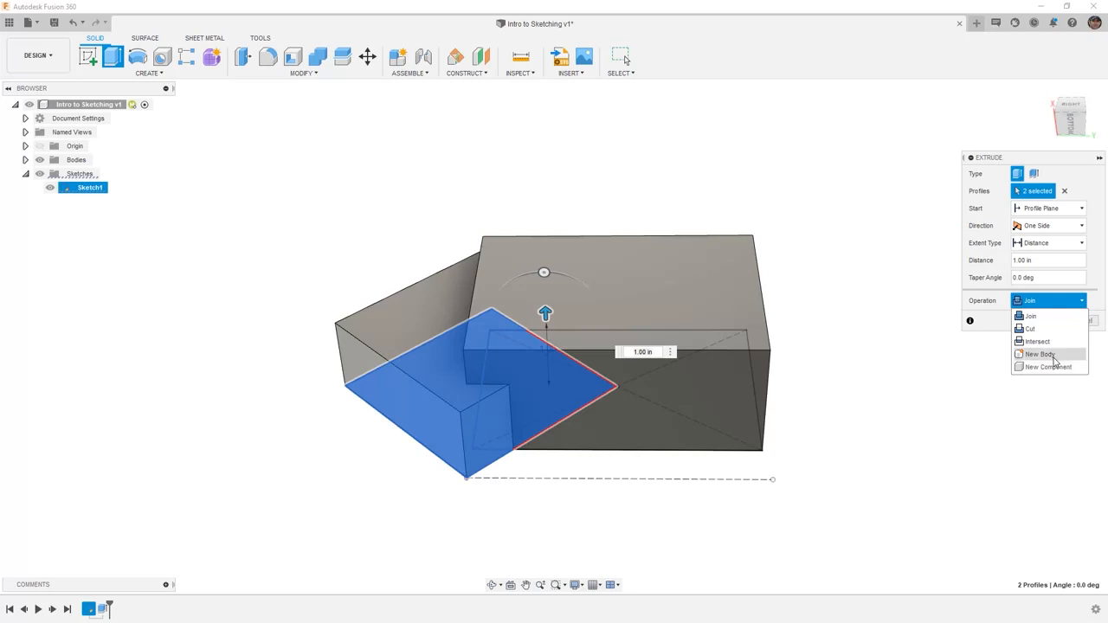
left_click(1094, 285)
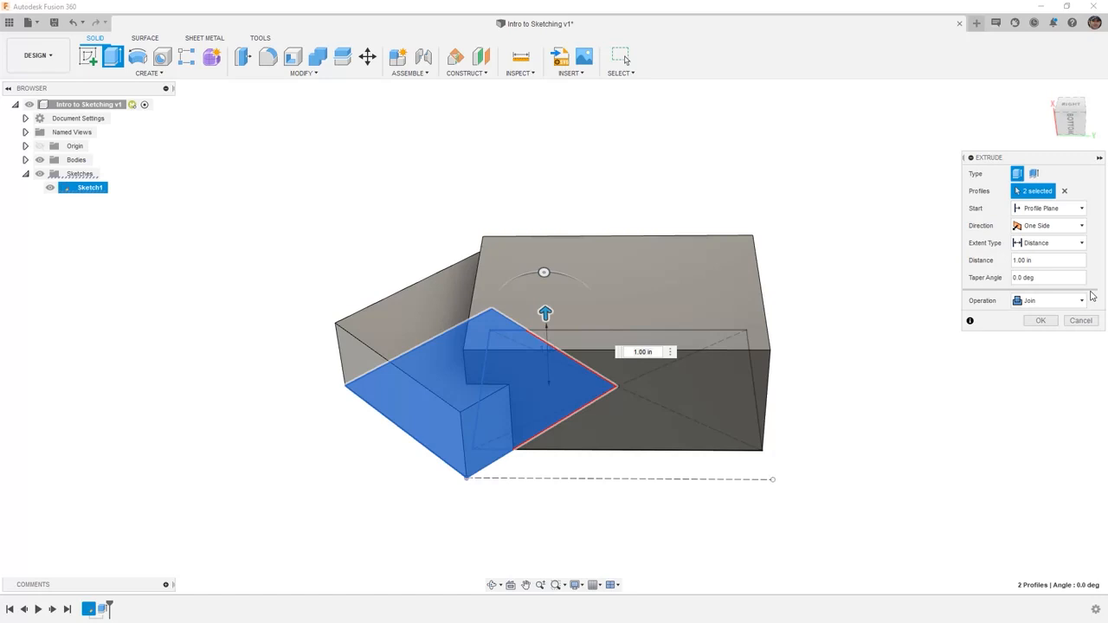
left_click(1042, 322)
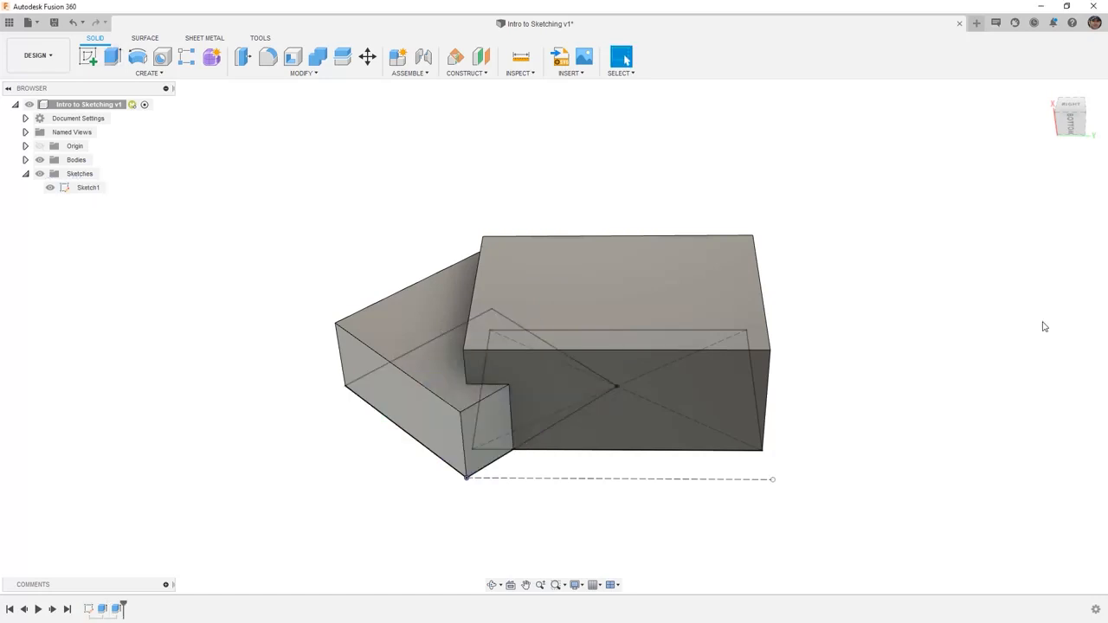
- Hide Sketch1, expand the Bodies folder and highlight Body1 to check the joined shape
left_click(50, 188)
left_click(50, 189)
left_click(26, 160)
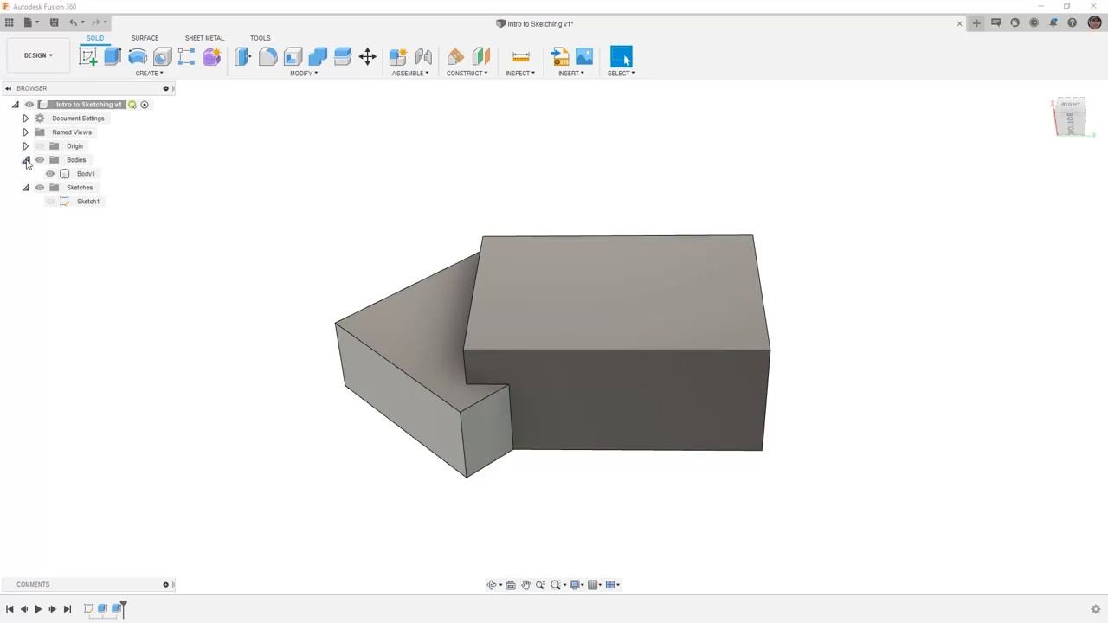
left_click(84, 173)
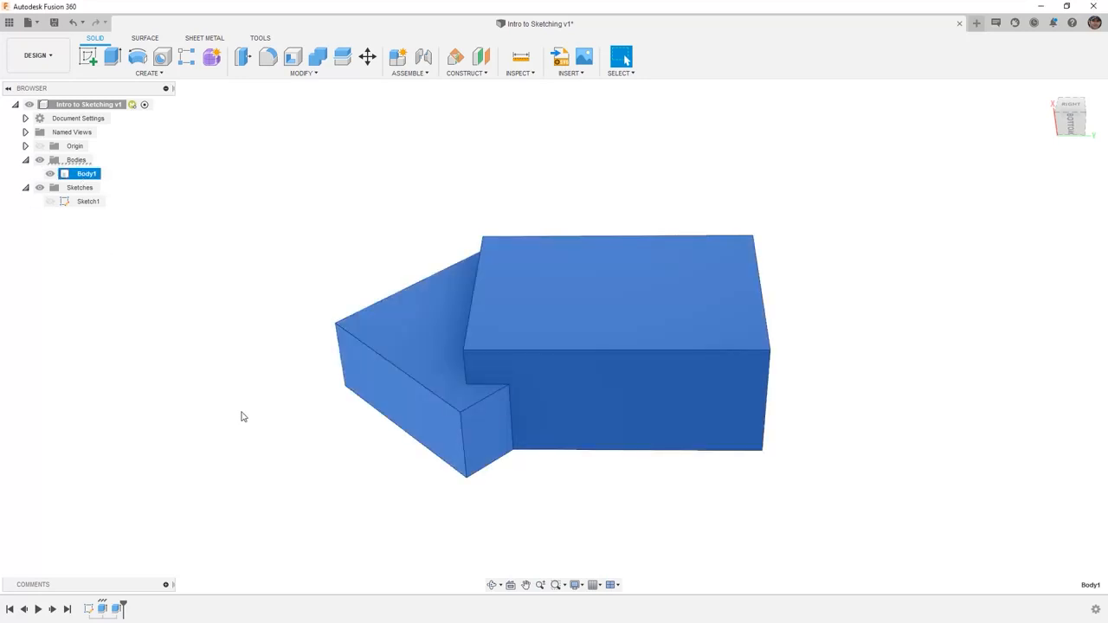
left_click(241, 416)
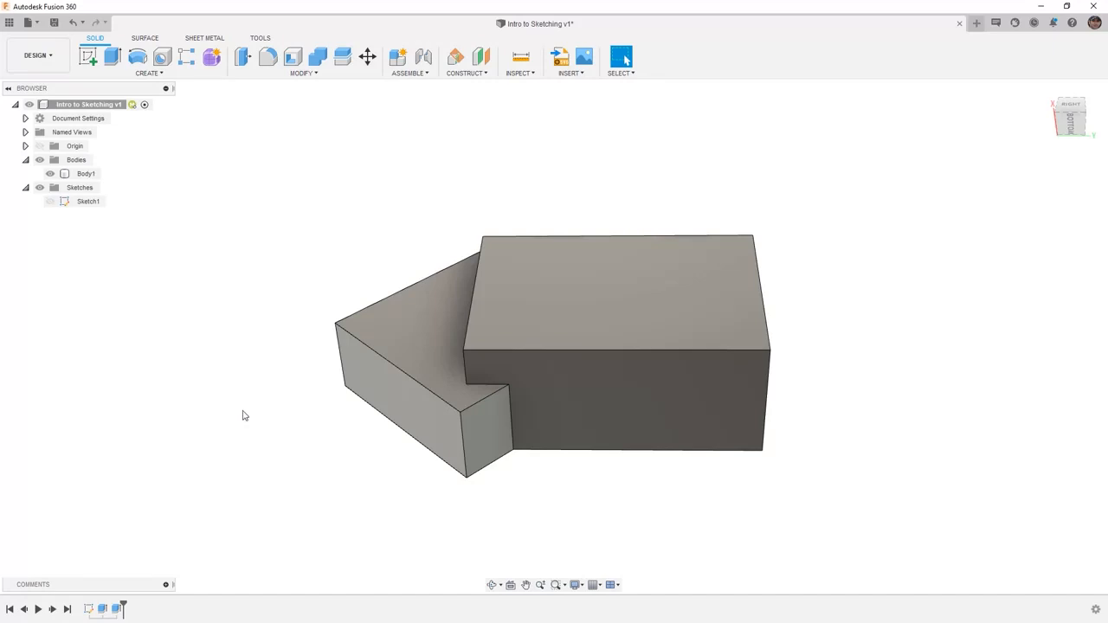
- Set up a constant fillet of 0.25 in radius on the four corner edges of the large block
left_click(1046, 92)
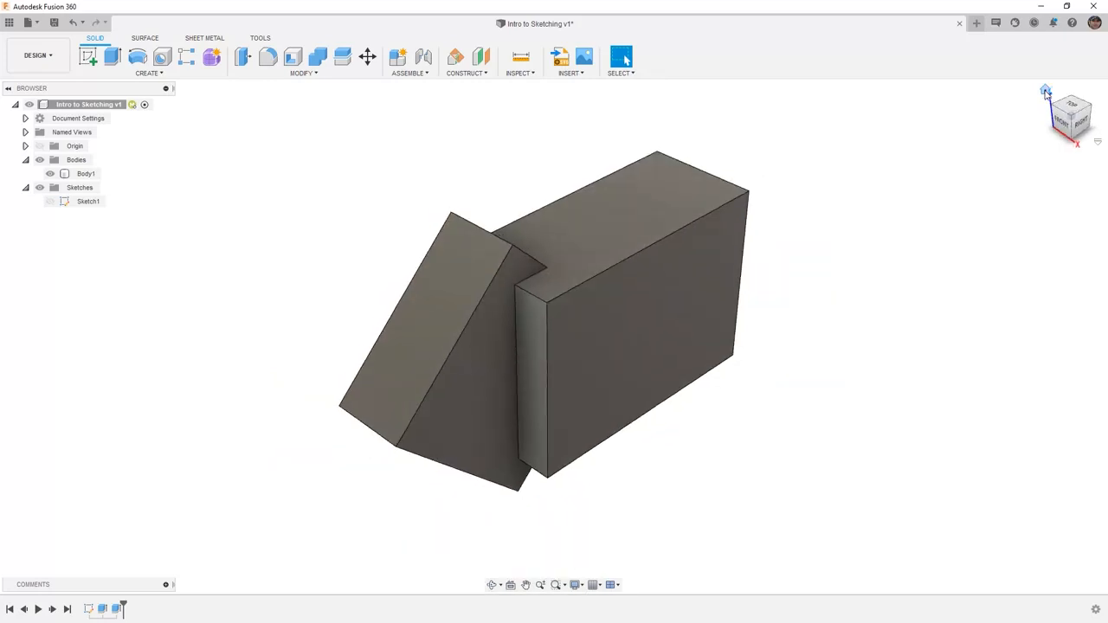
left_click(297, 75)
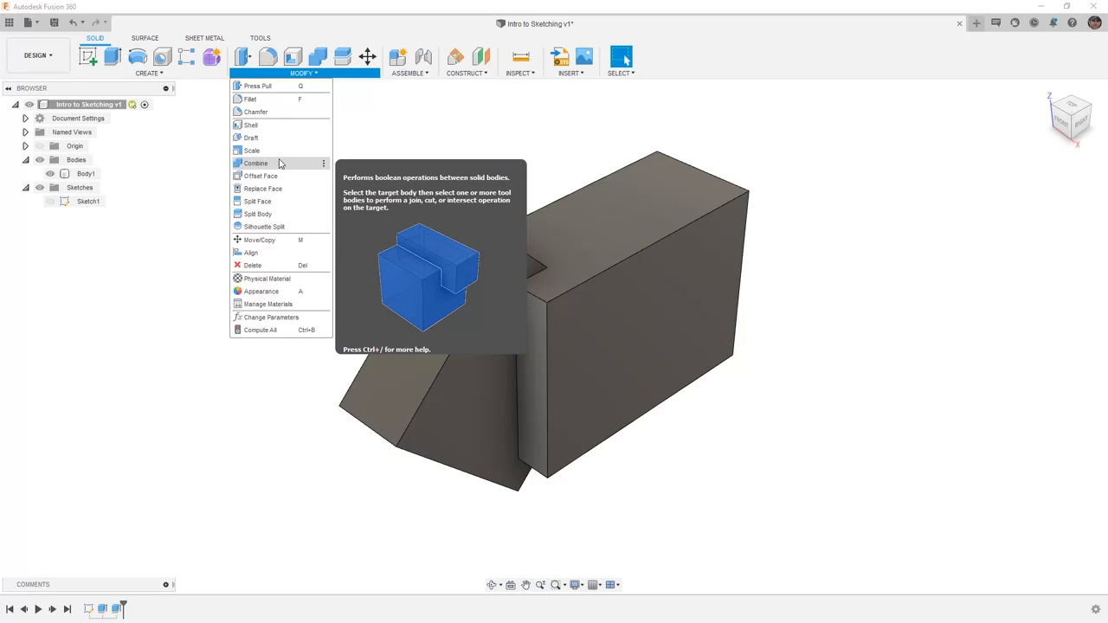
left_click(251, 98)
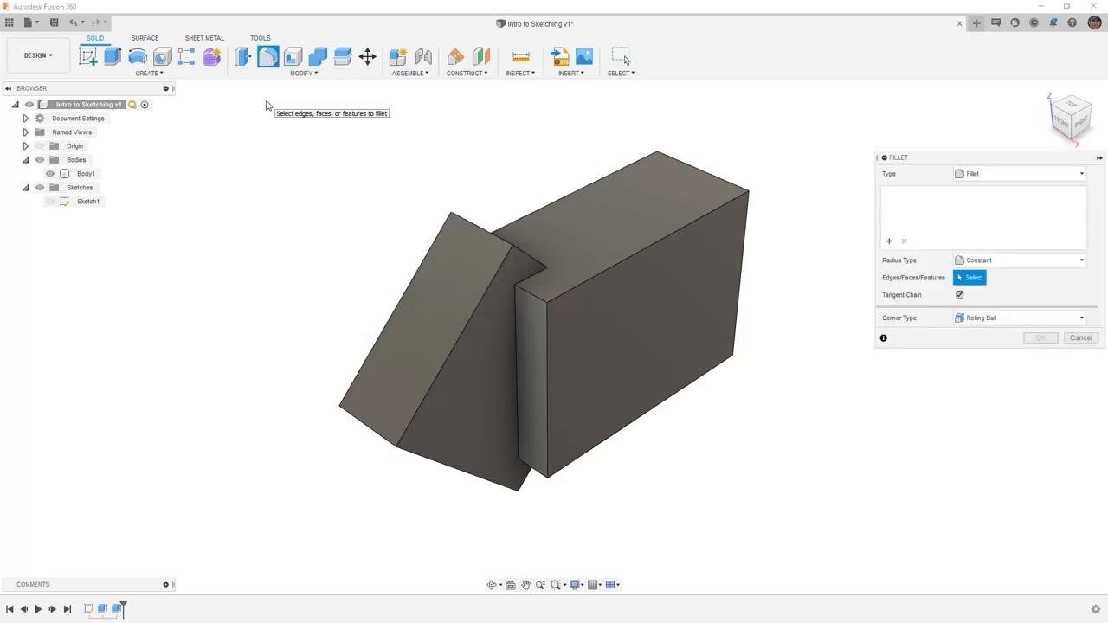
left_click(530, 298)
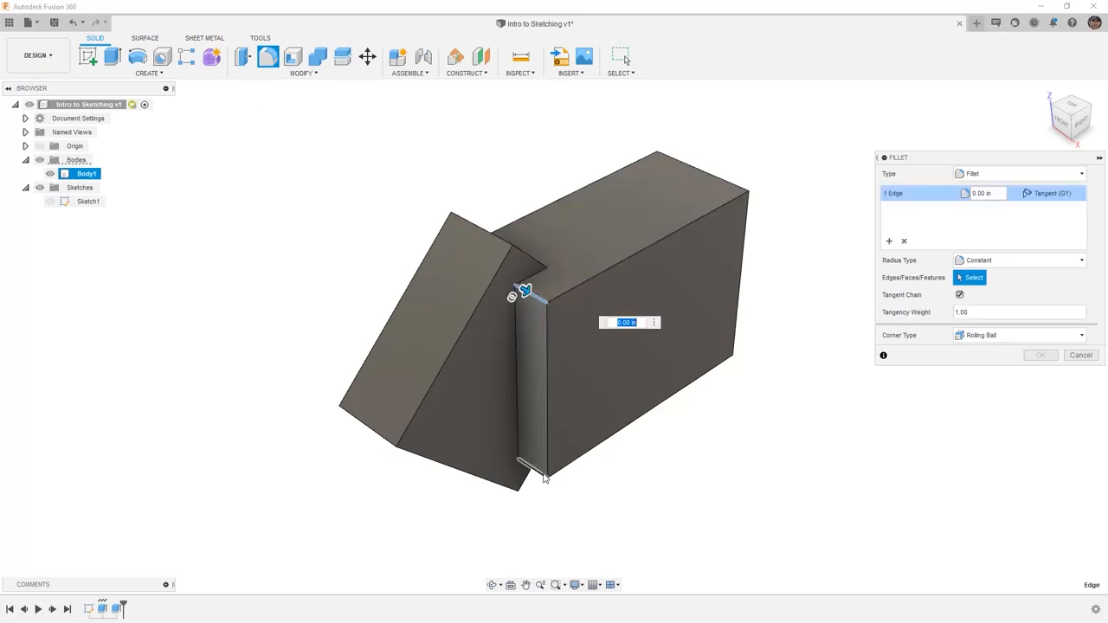
left_click(688, 164)
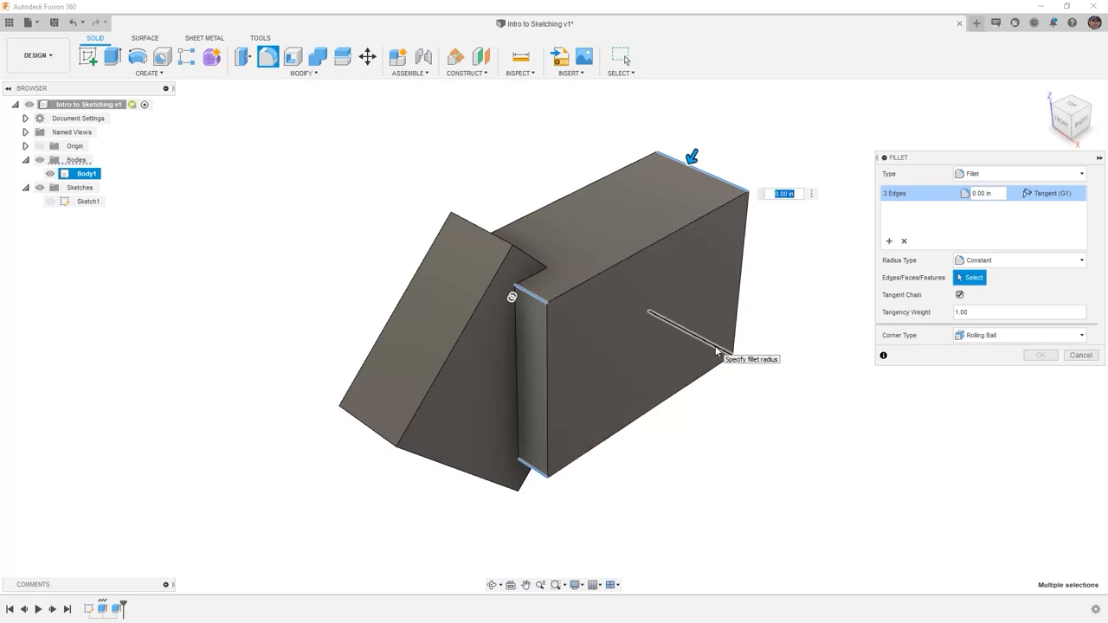
left_click(717, 351)
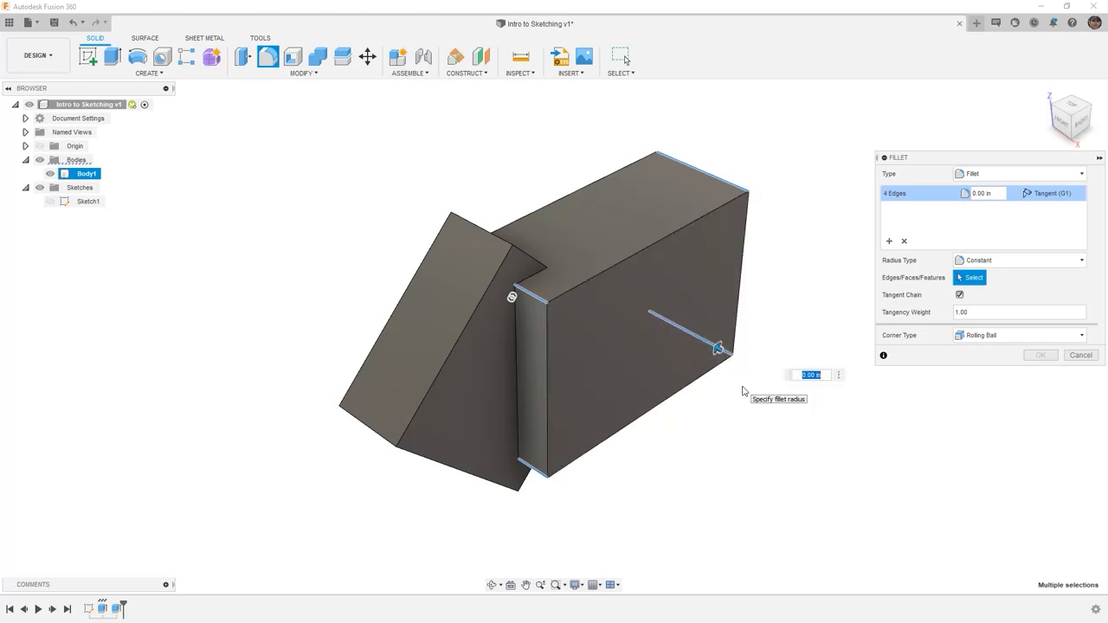
mouse_move(720, 350)
left_mouse_down()
mouse_move(707, 332)
mouse_move(708, 341)
left_mouse_up()
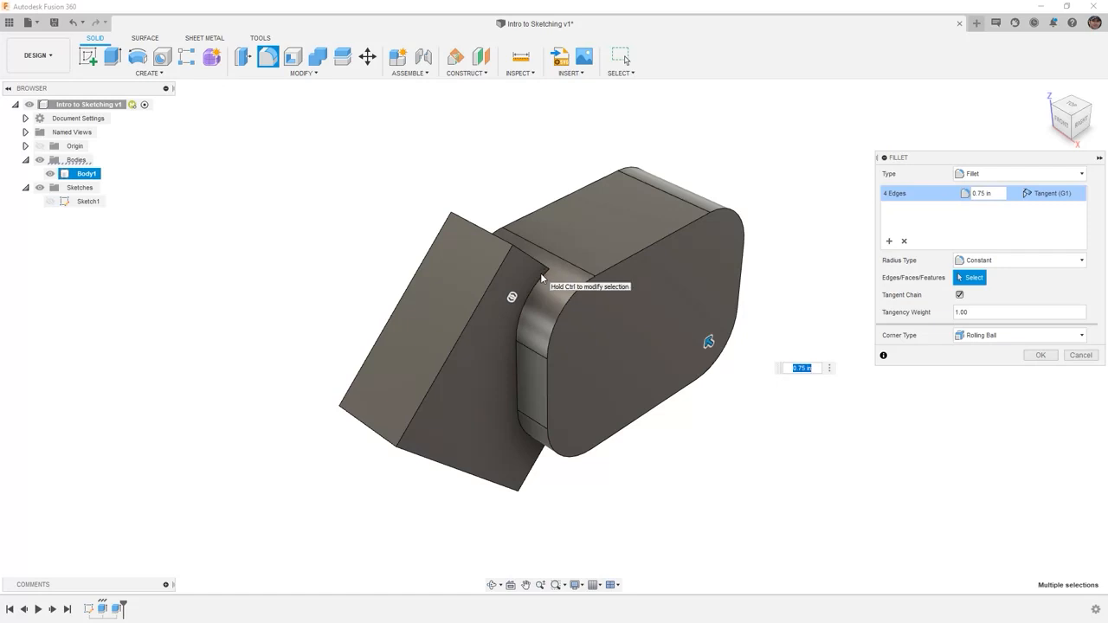
left_click_drag(710, 344, 712, 346)
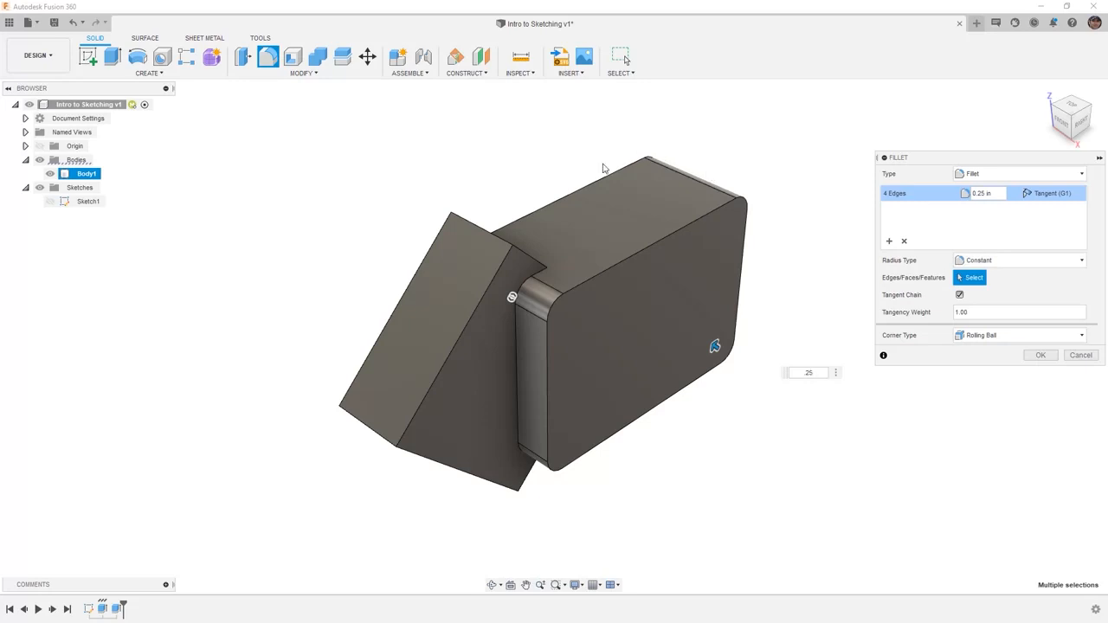
key("ctrl")
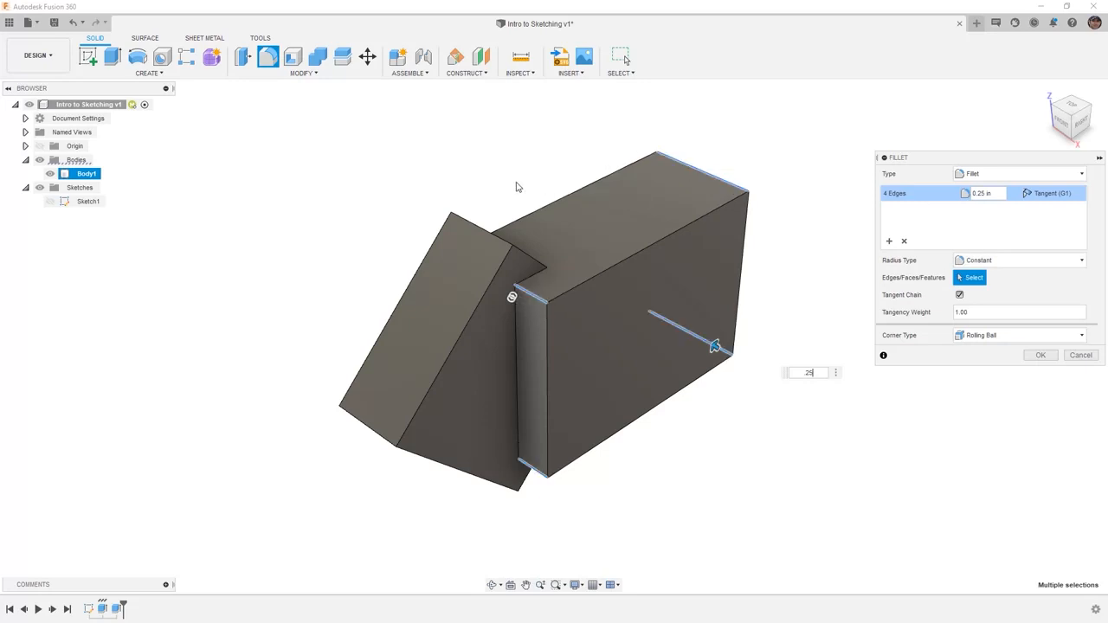
left_click(493, 234)
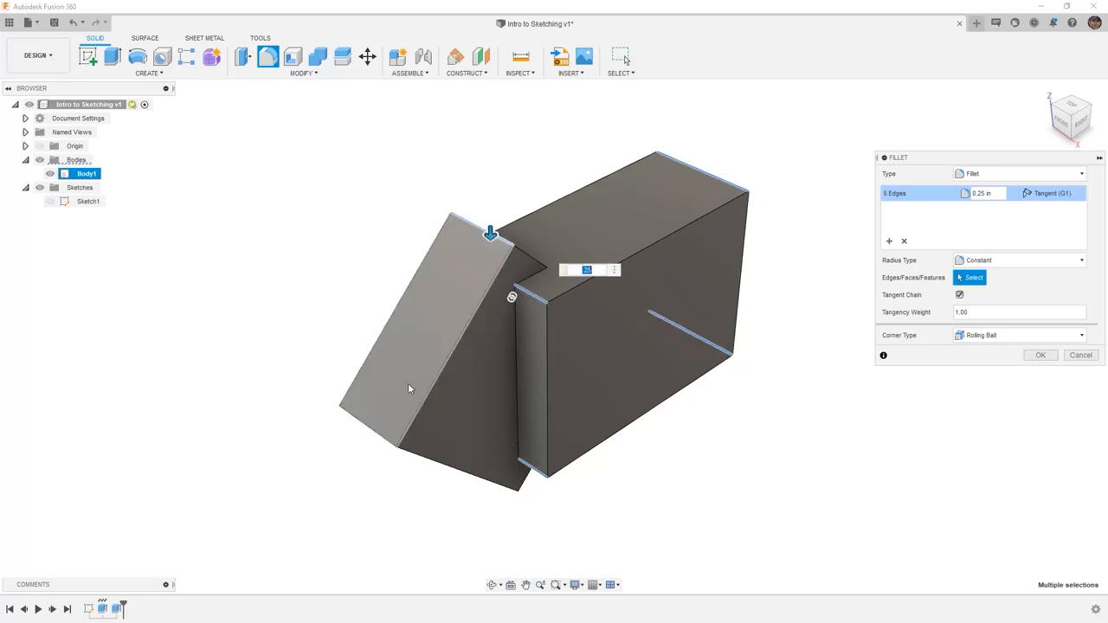
left_click(378, 439)
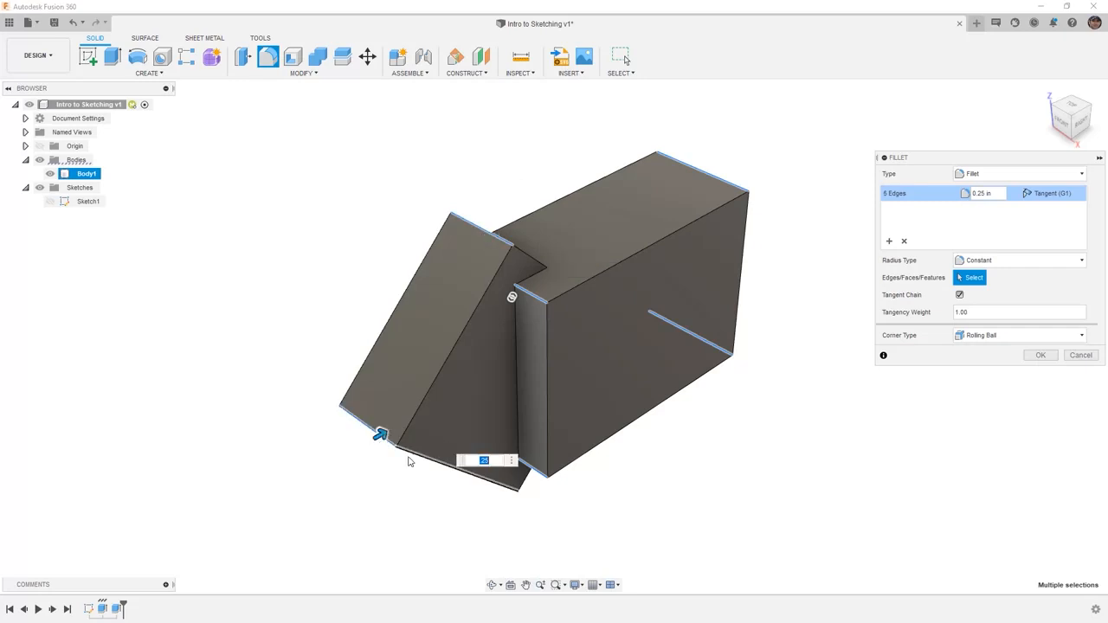
left_click(509, 482)
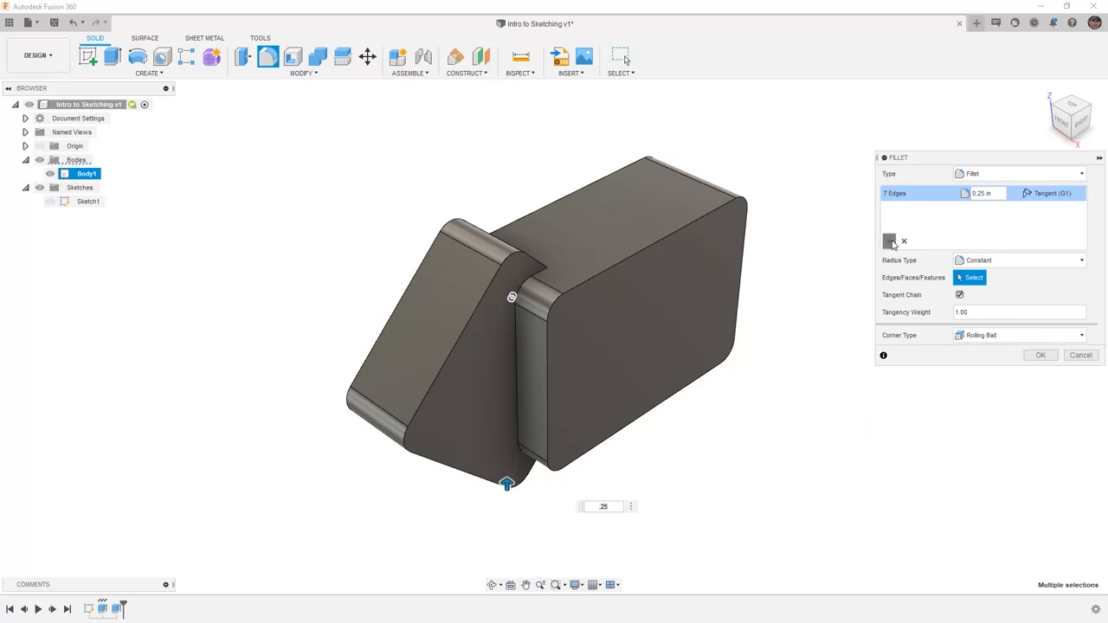
left_click(891, 242)
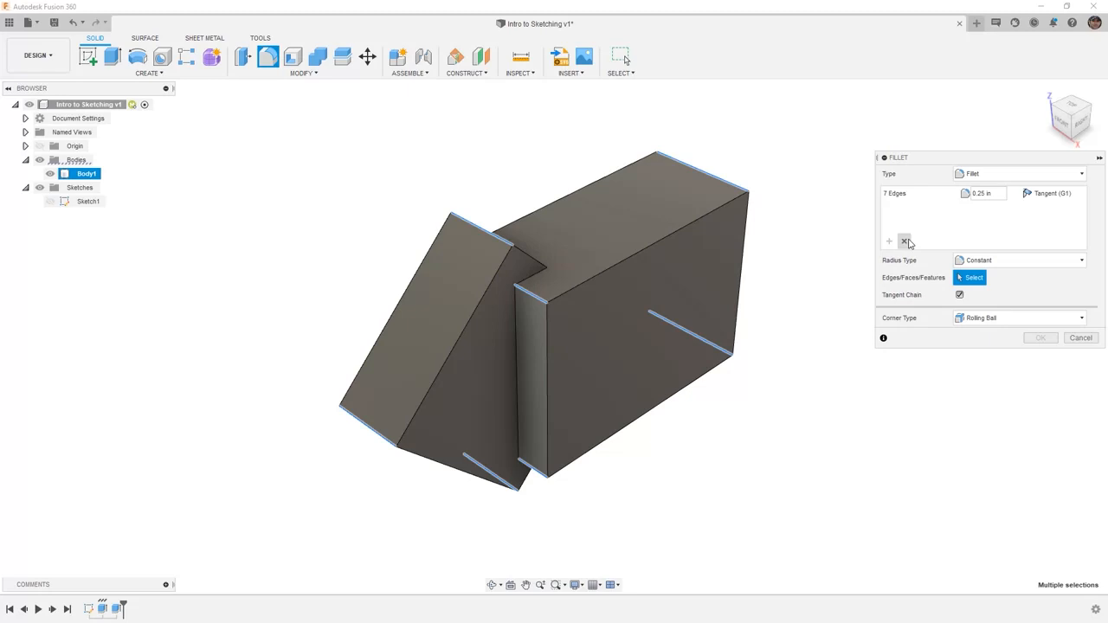
left_click(1086, 338)
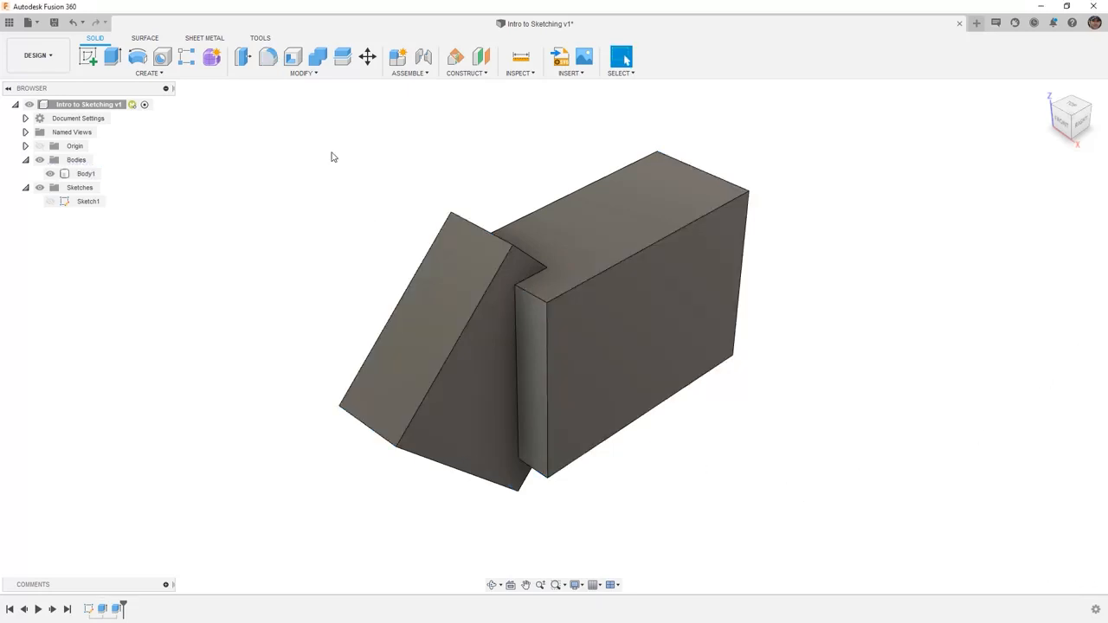
- Fillet the four corner edges of the large block with a constant radius of 0.25 in
left_click(266, 57)
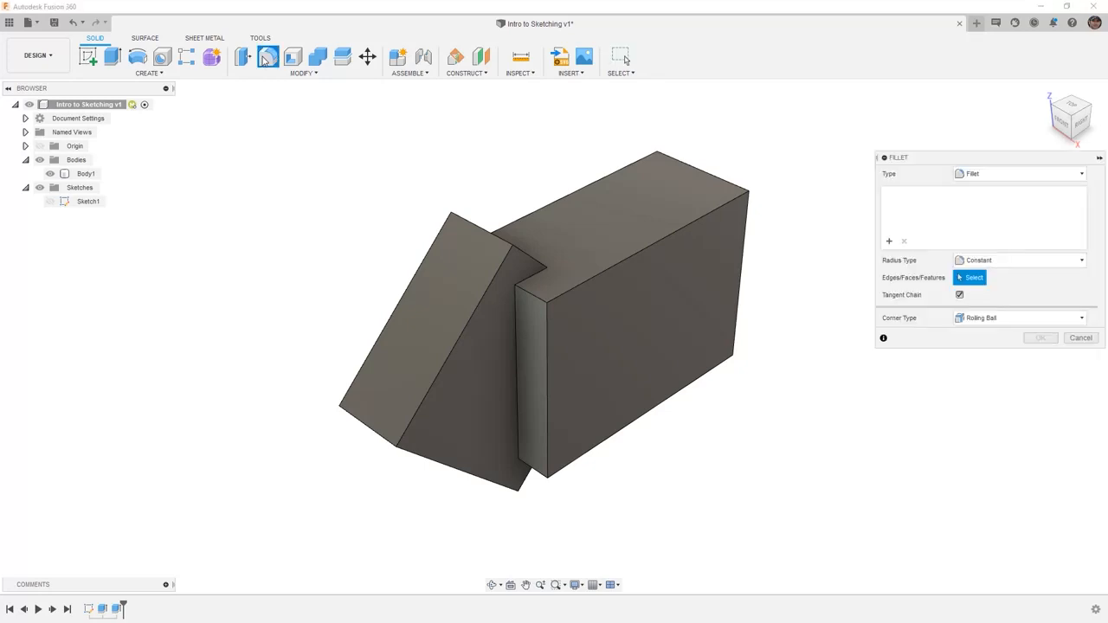
left_click(736, 181)
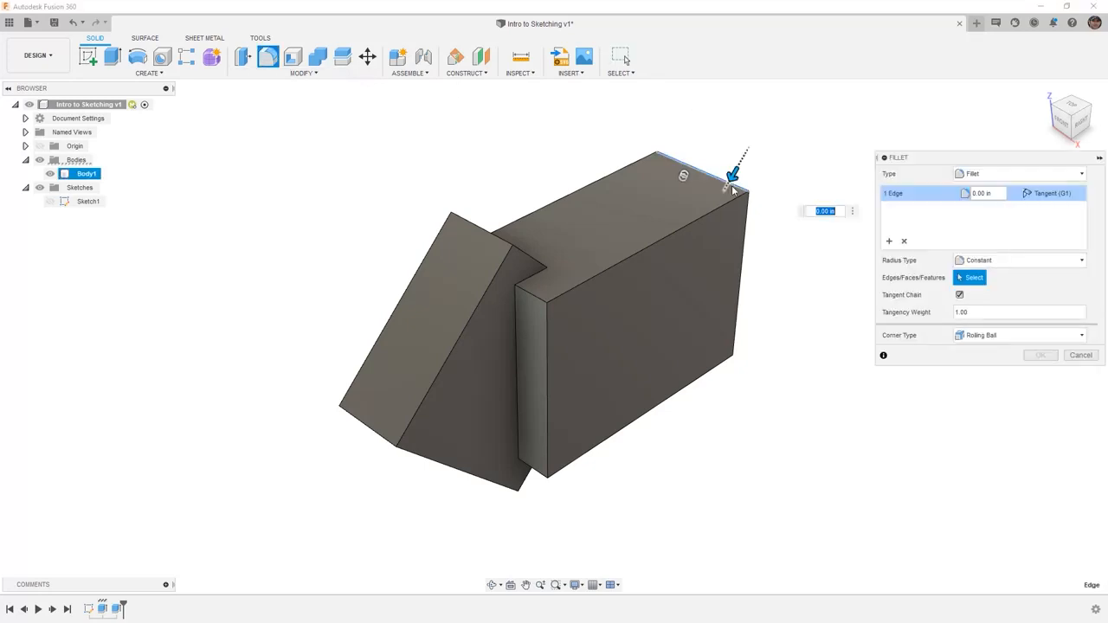
left_click(719, 359)
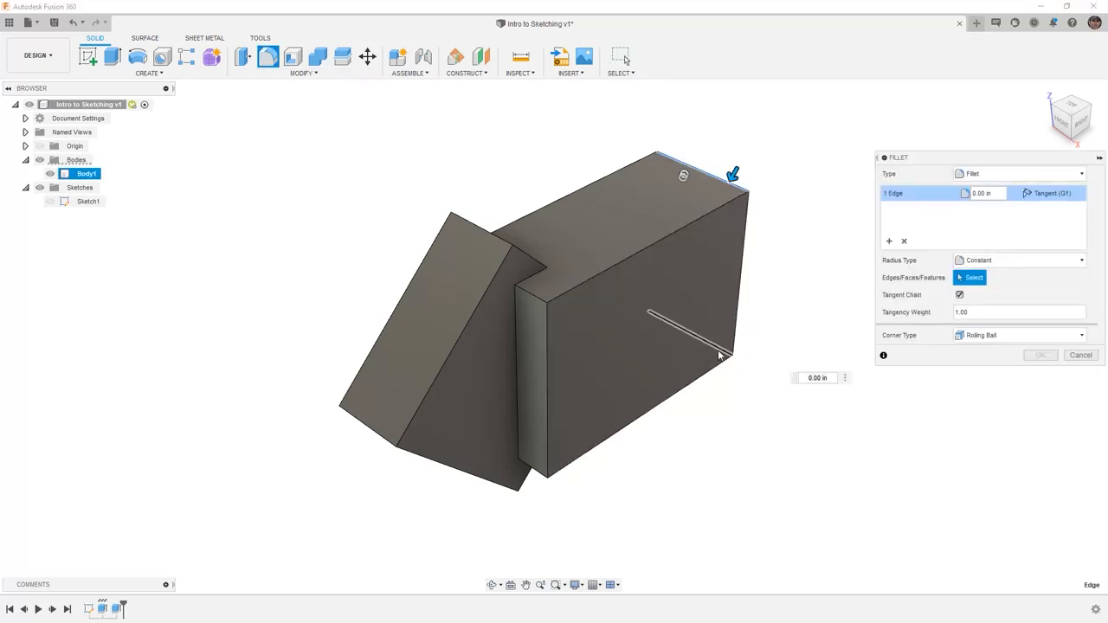
left_click(531, 297)
left_click(531, 468)
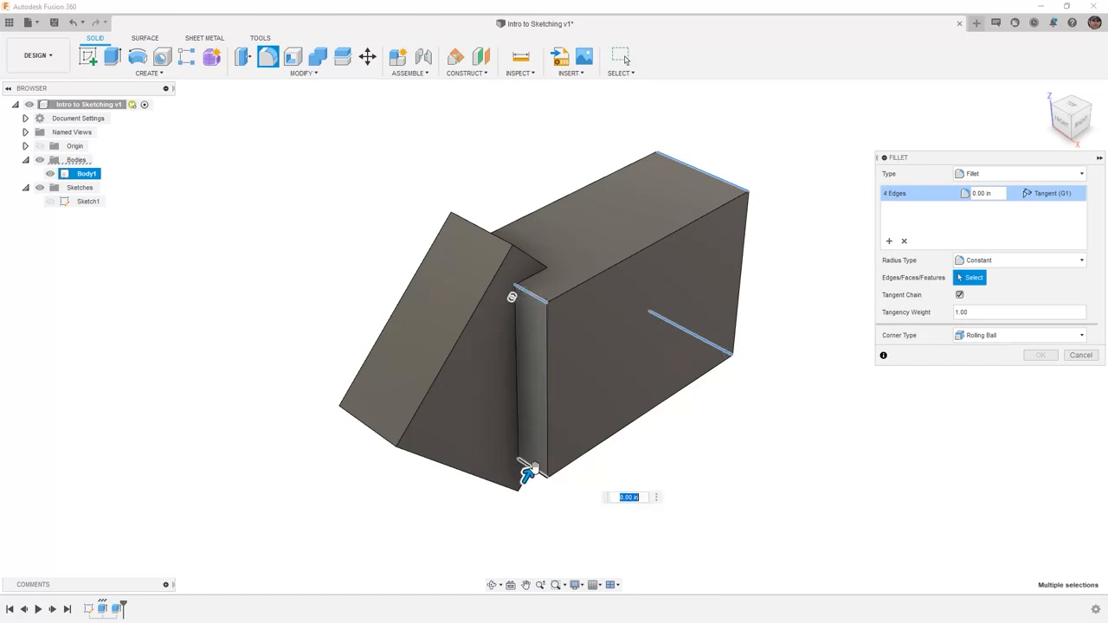
type(".25")
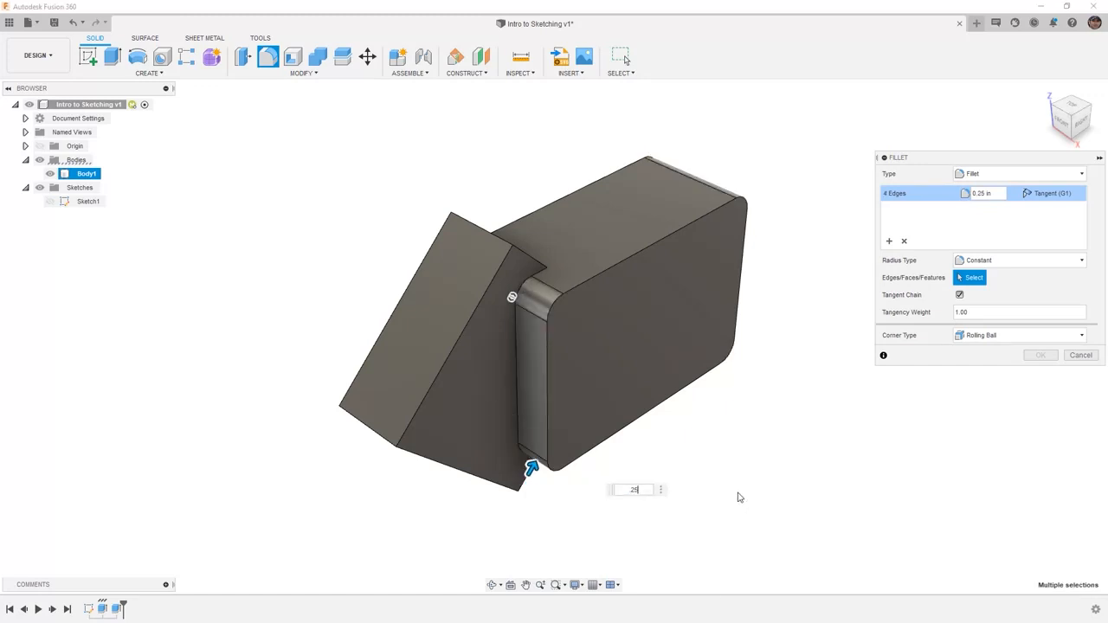
- Add a second fillet set for the tilted block's three corner edges with a 0.325 in radius, and complete the fillet
left_click(889, 240)
left_click(484, 232)
left_click(370, 427)
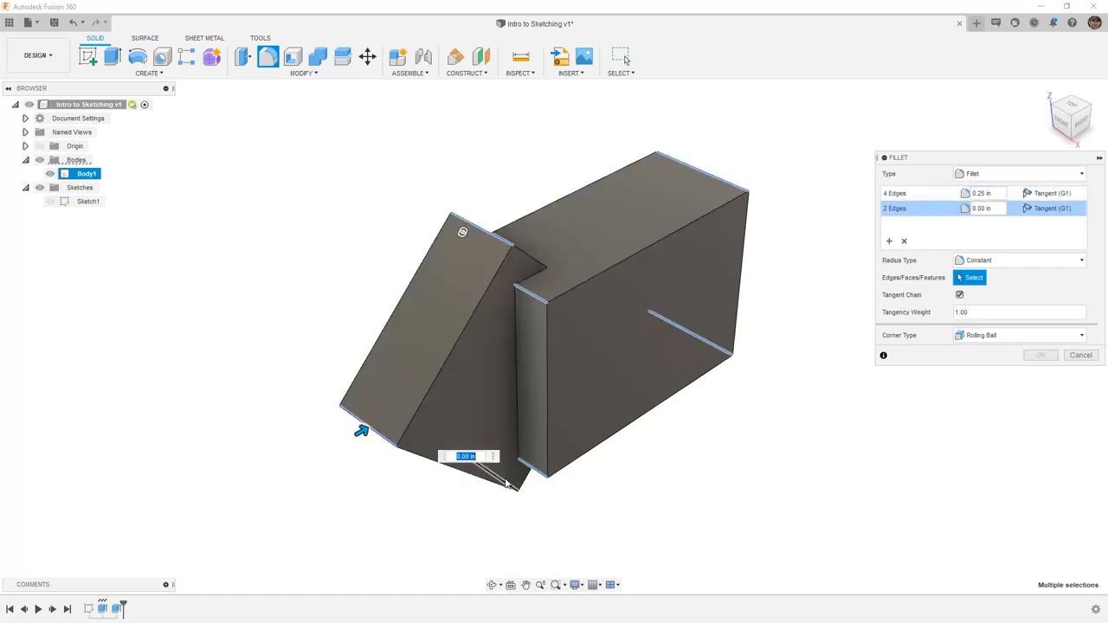
left_click(496, 479)
key("BackSpace")
type("325")
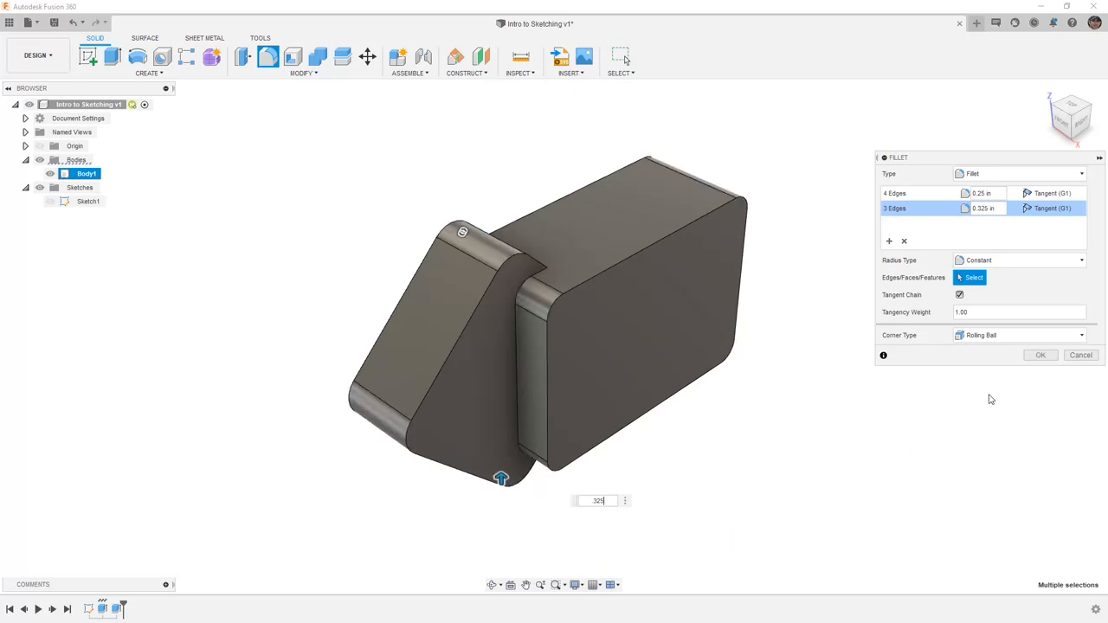
left_click(1039, 354)
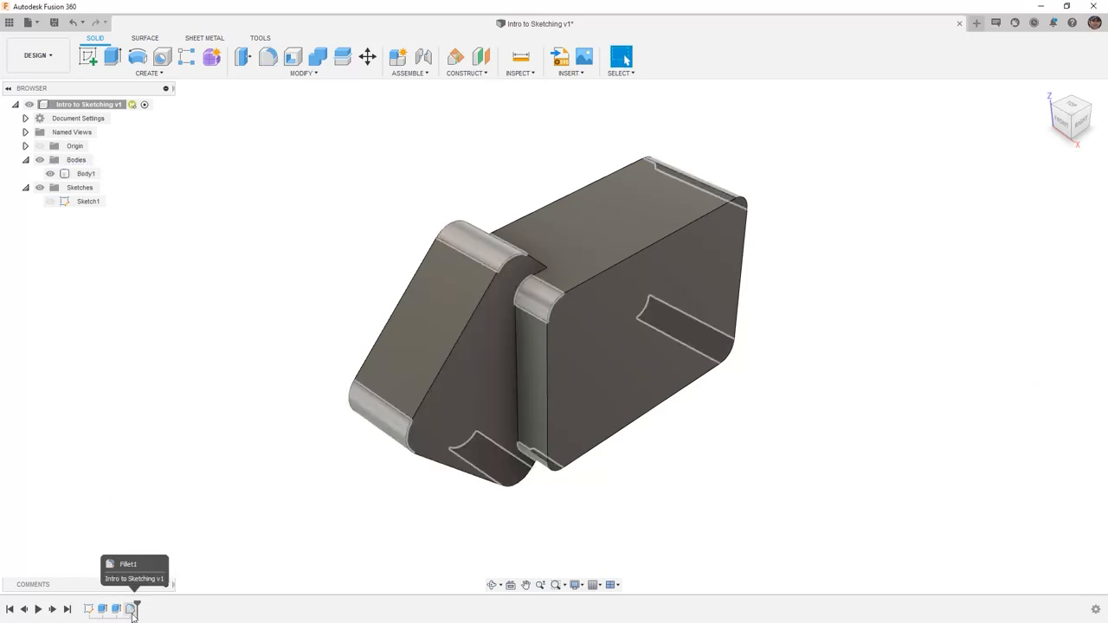
- Highlight both extrusions and the fillet in the design history to examine which geometry each one covers
left_click(102, 610)
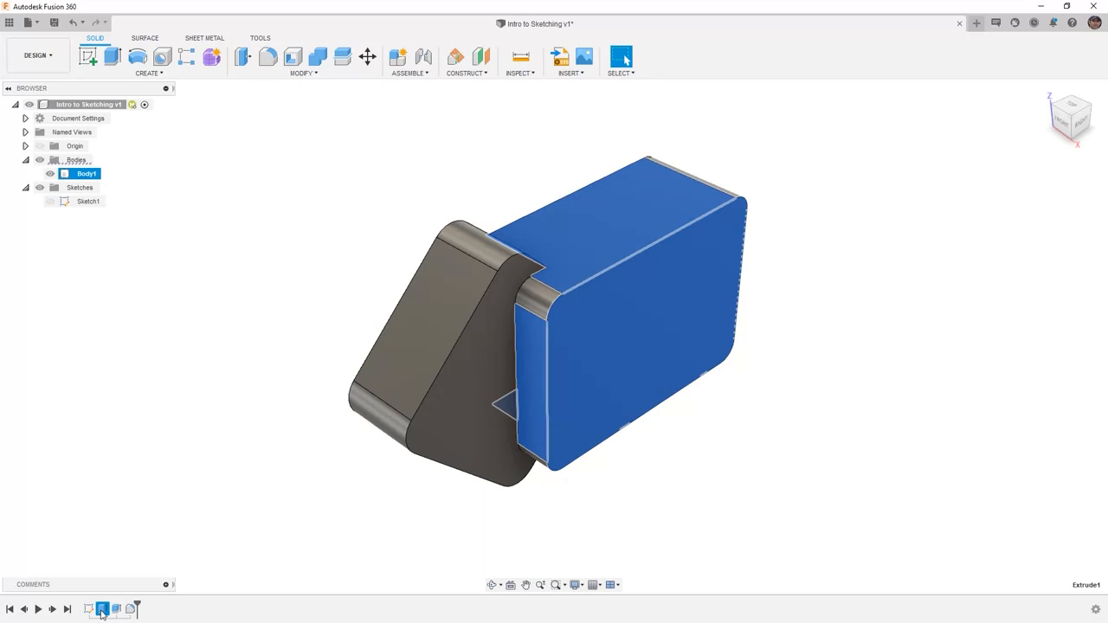
left_click(116, 610)
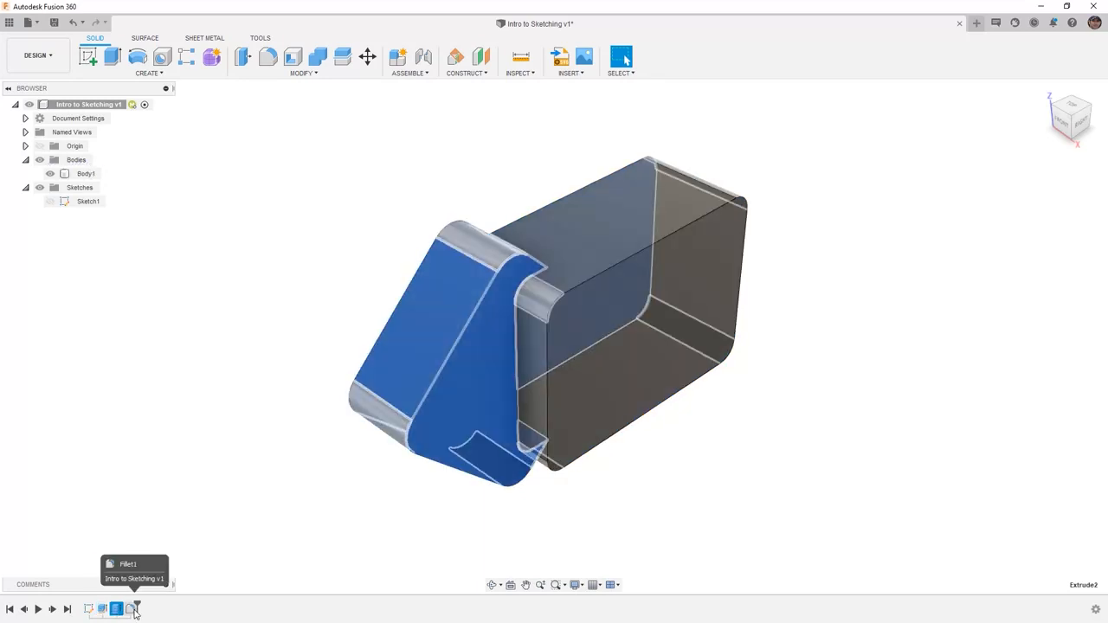
left_click(132, 610)
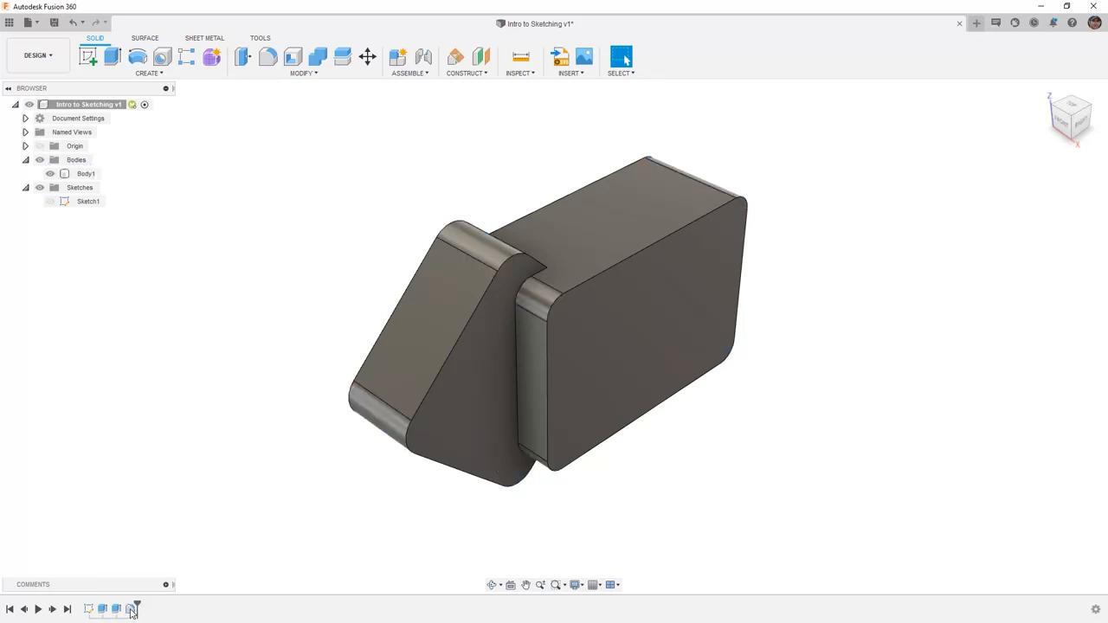
- Edit the existing fillet feature so that the tilted block's three corner edges have a 0.5 in radius
right_click(132, 611)
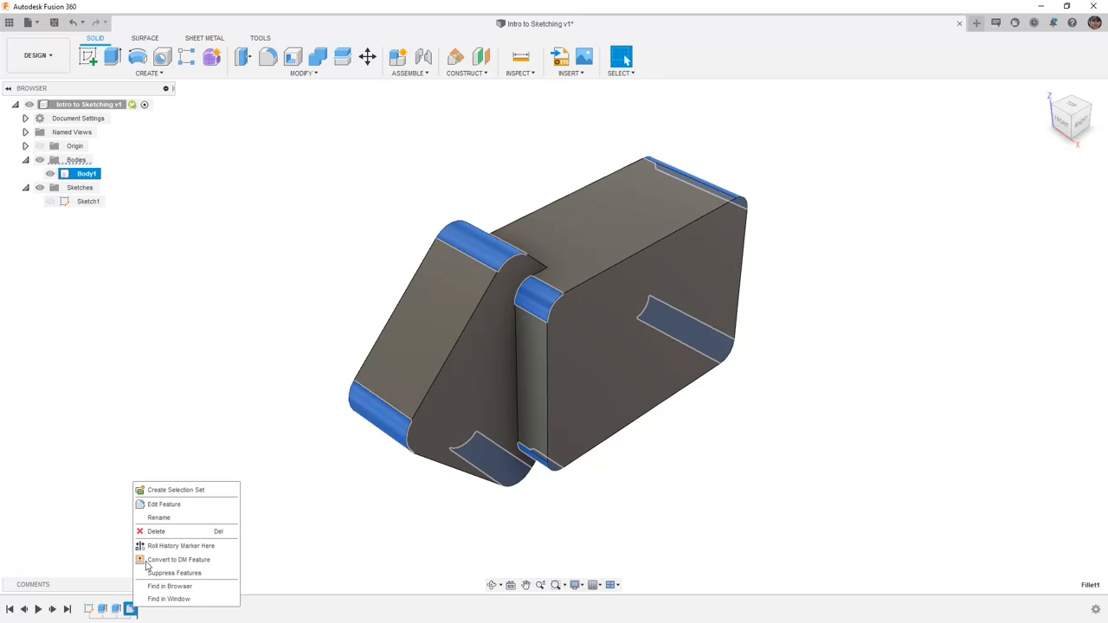
left_click(164, 505)
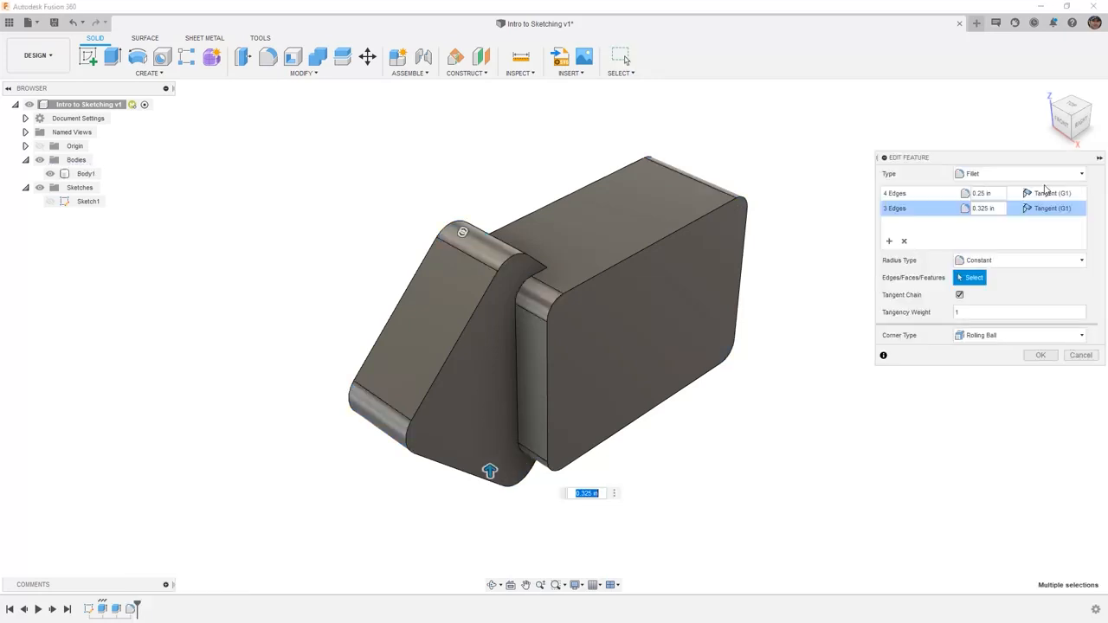
left_click(985, 209)
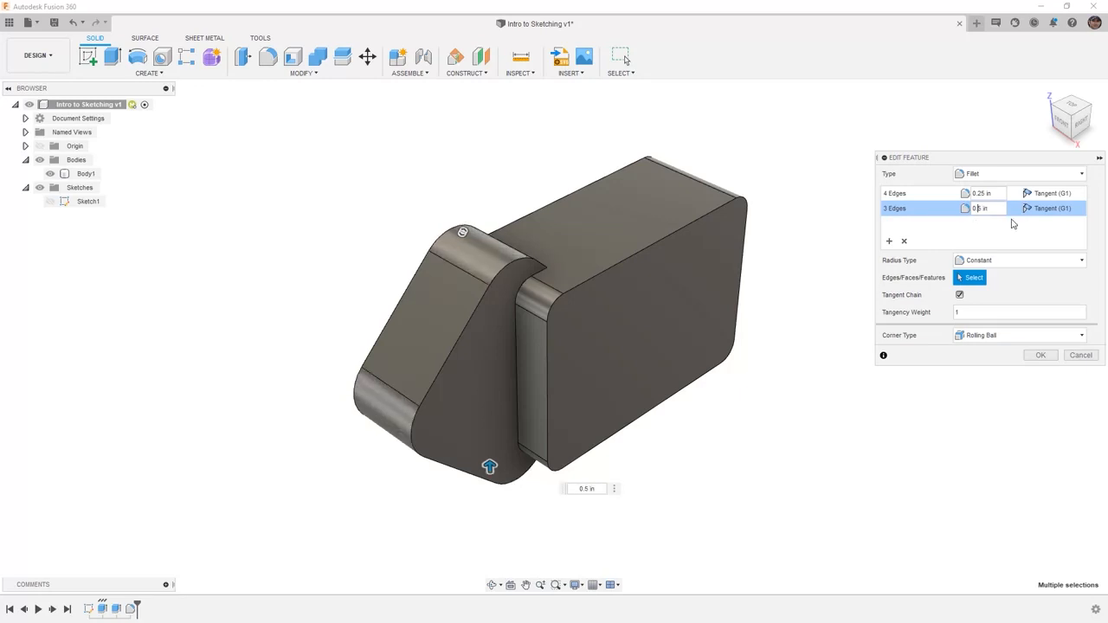
left_click(1040, 356)
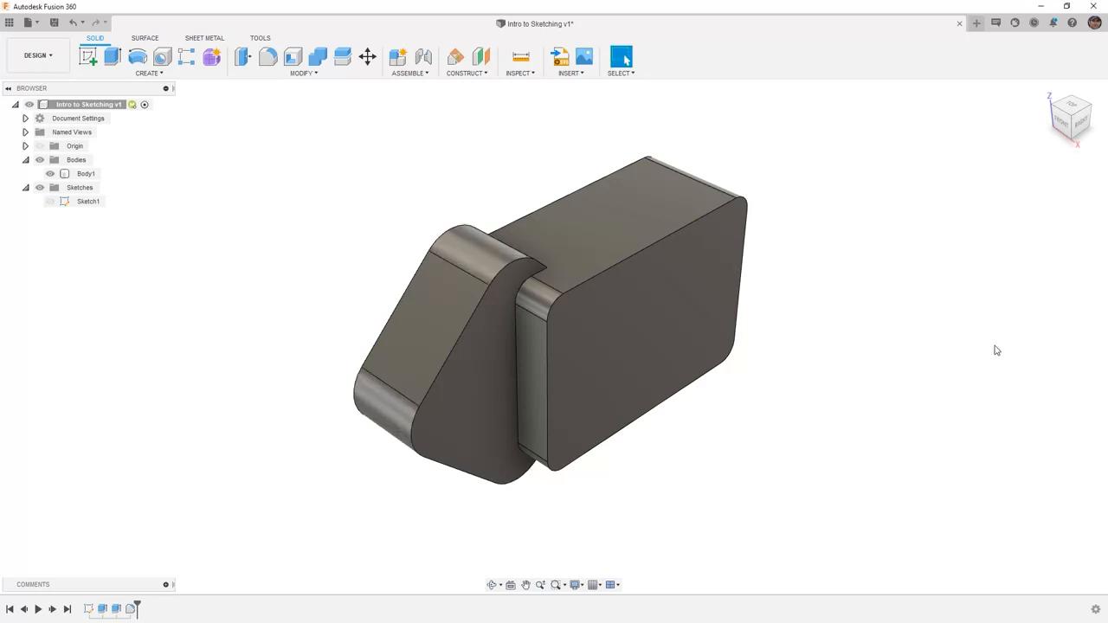
- Fillet the front outlines of both blocks and the seam where they meet with a 0.125 in radius
left_click(269, 58)
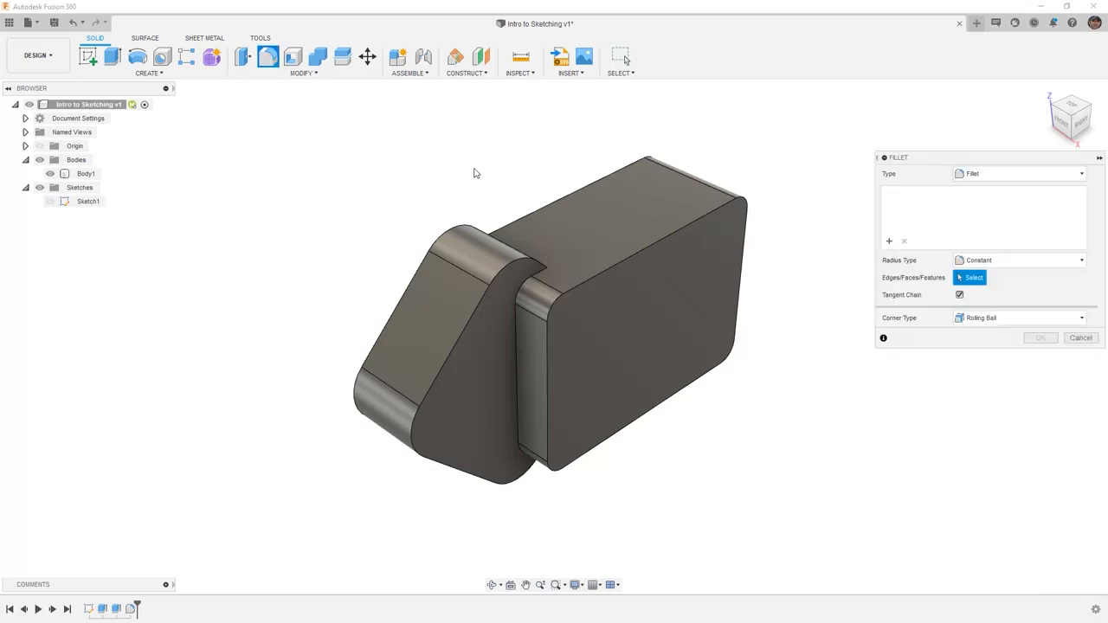
left_click(515, 257)
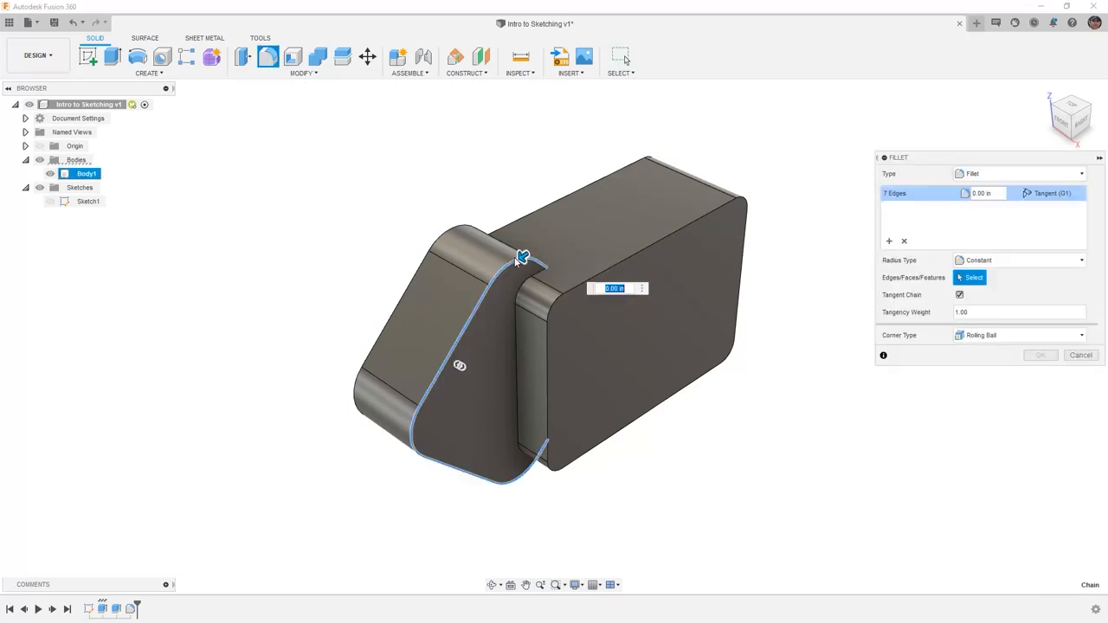
left_click(566, 286)
left_click(619, 346)
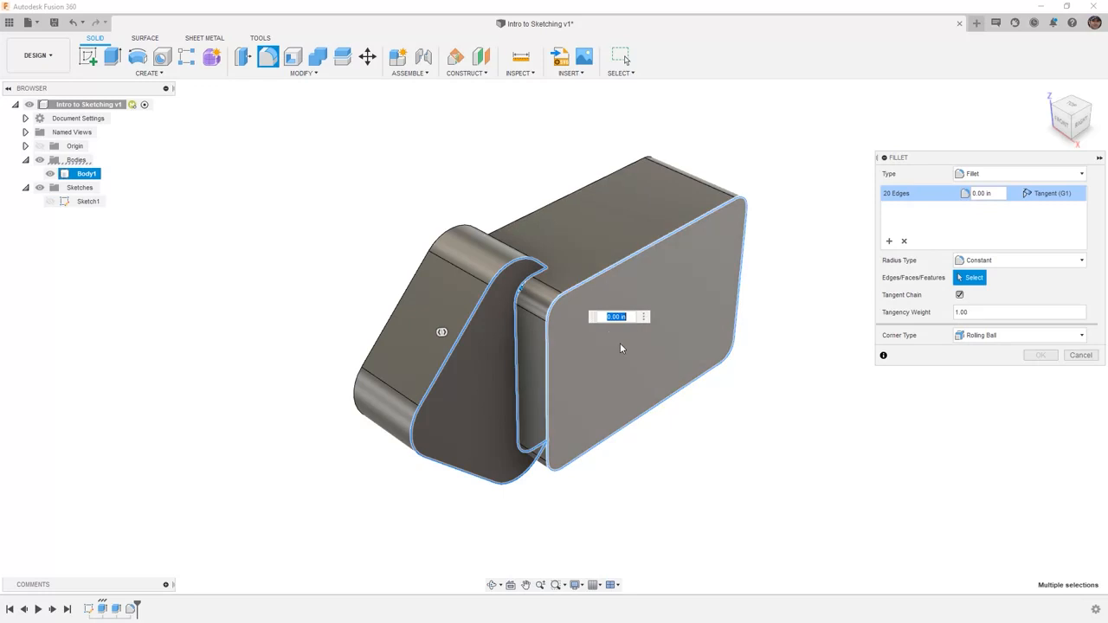
type("125")
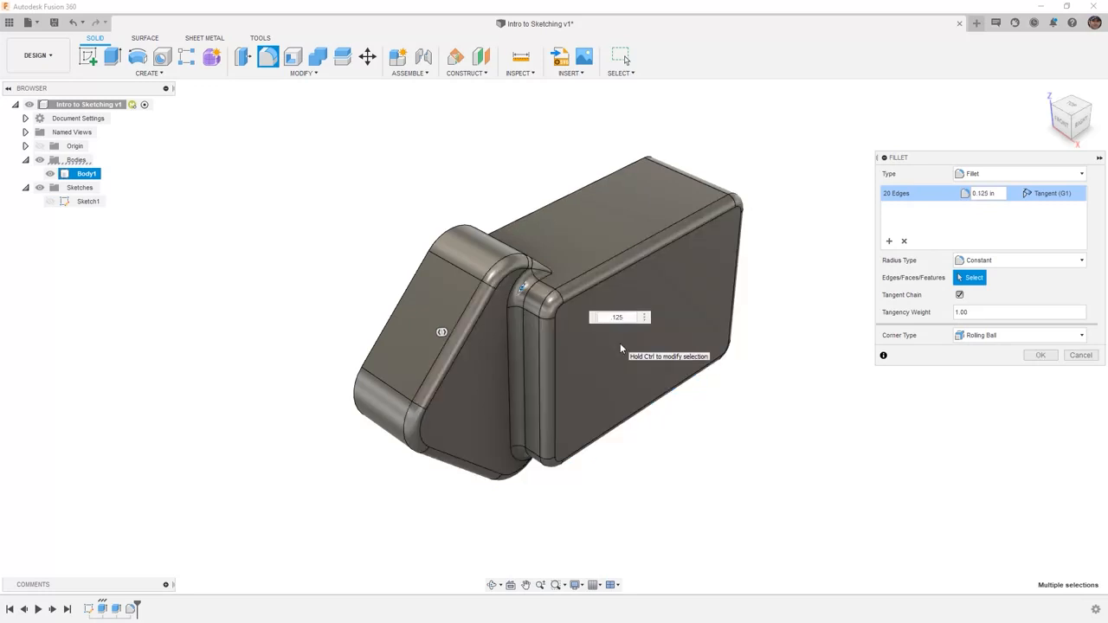
left_click(1035, 355)
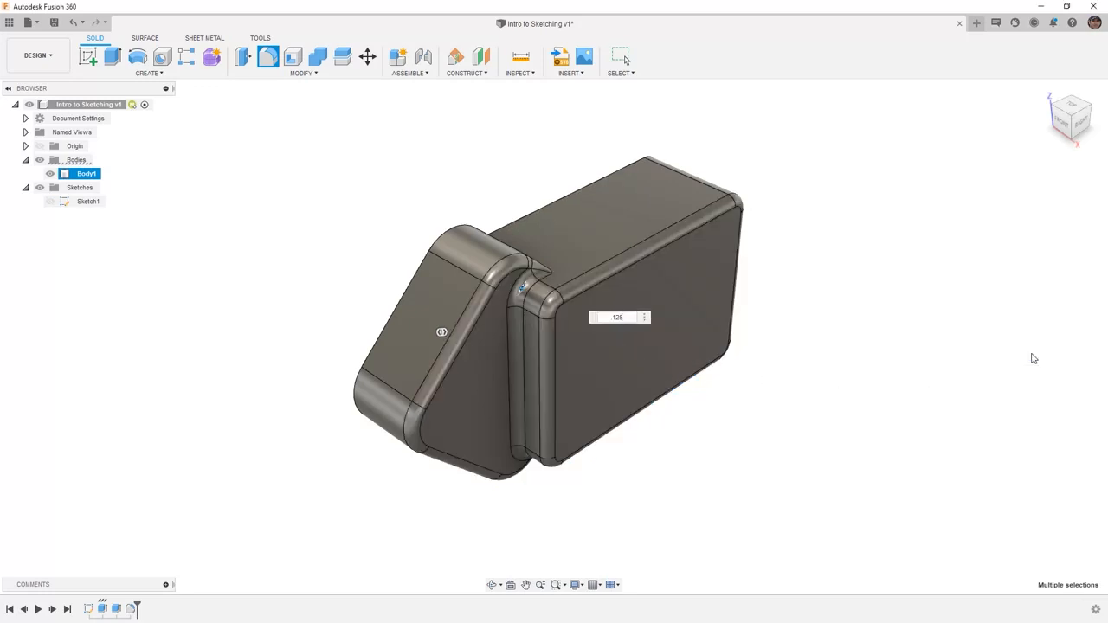
- Inspect the rounded body from another angle, return to the home view, and review every feature in the design history from the sketch onward
middle_click_drag(688, 446, 685, 321, "shift")
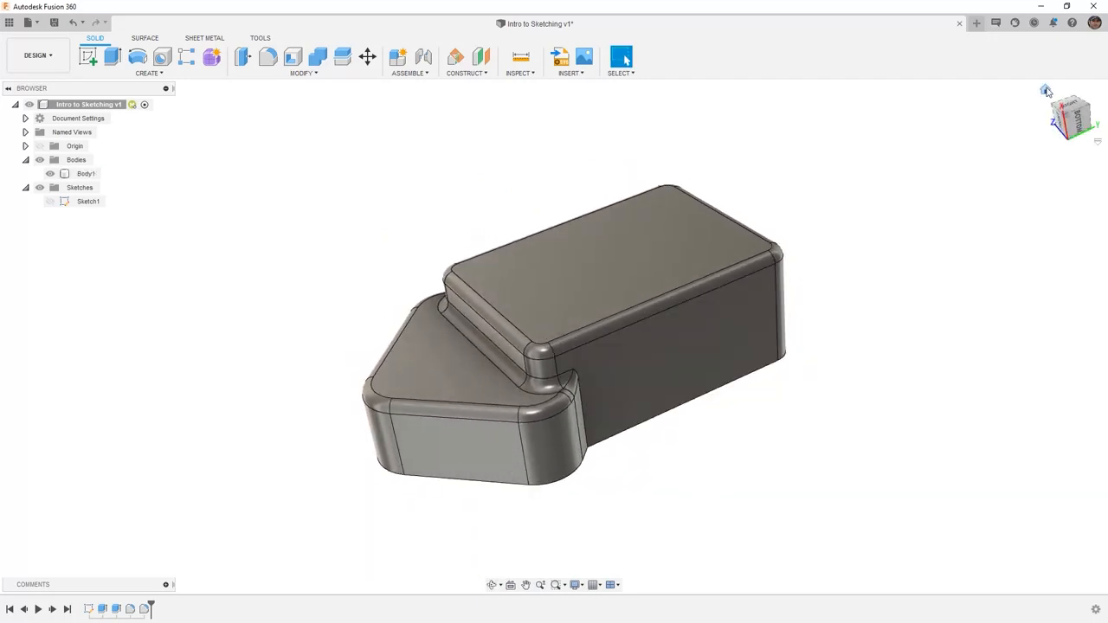
left_click(1046, 91)
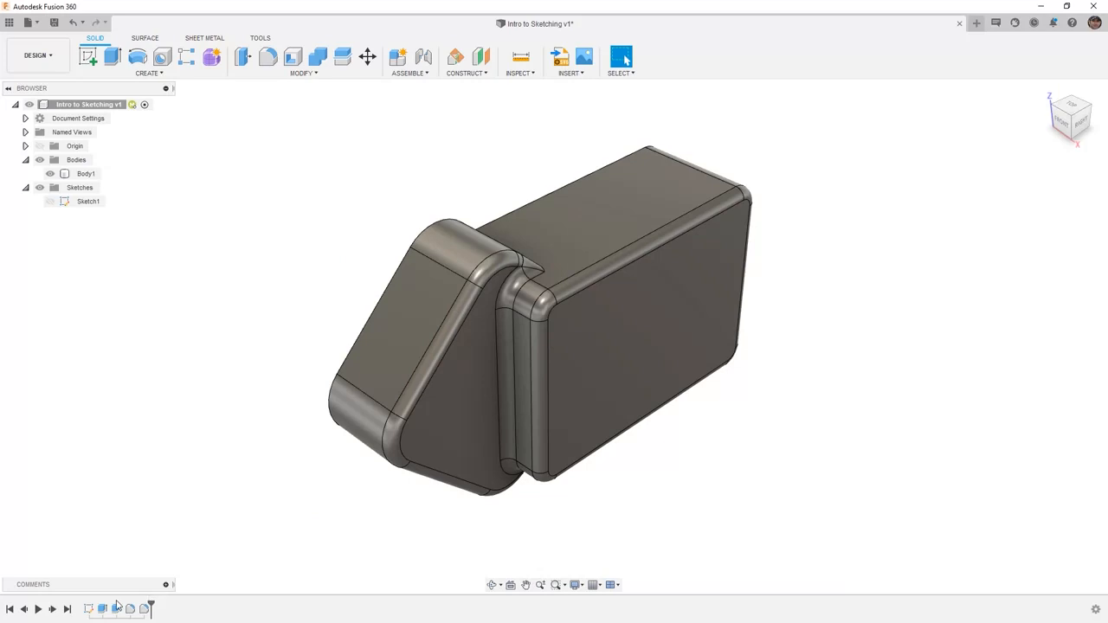
left_click(88, 610)
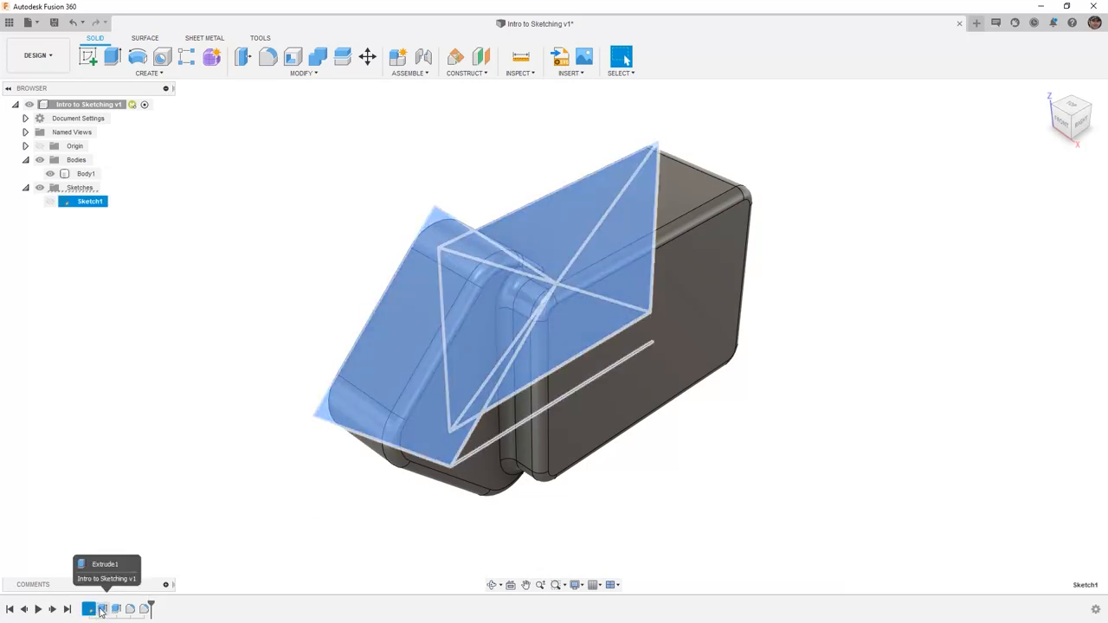
left_click(102, 609)
left_click(116, 610)
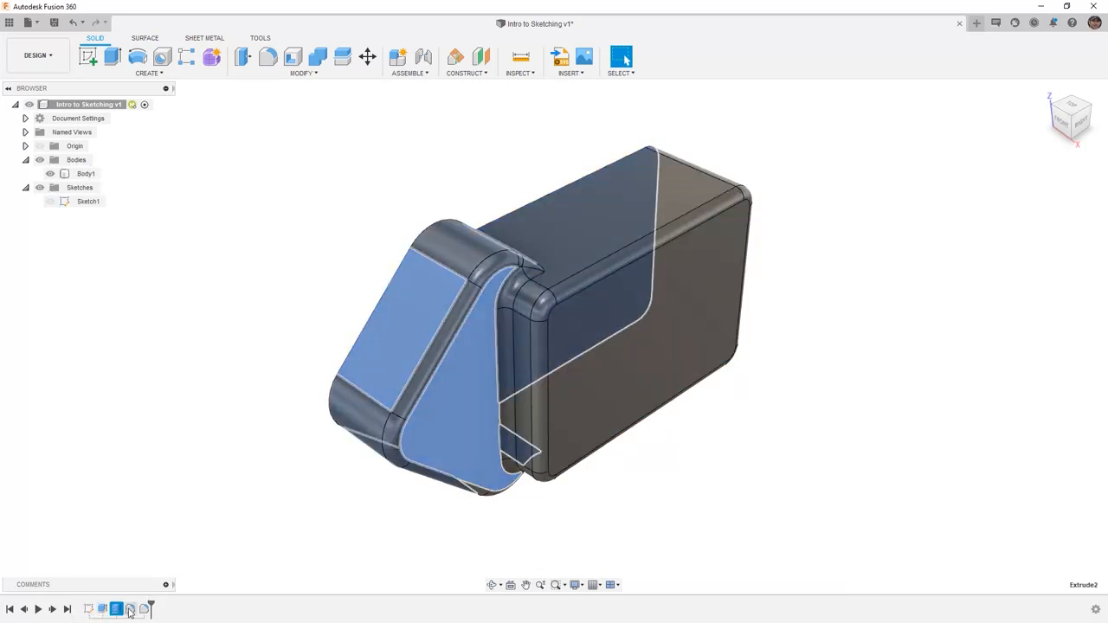
left_click(130, 610)
left_click(143, 610)
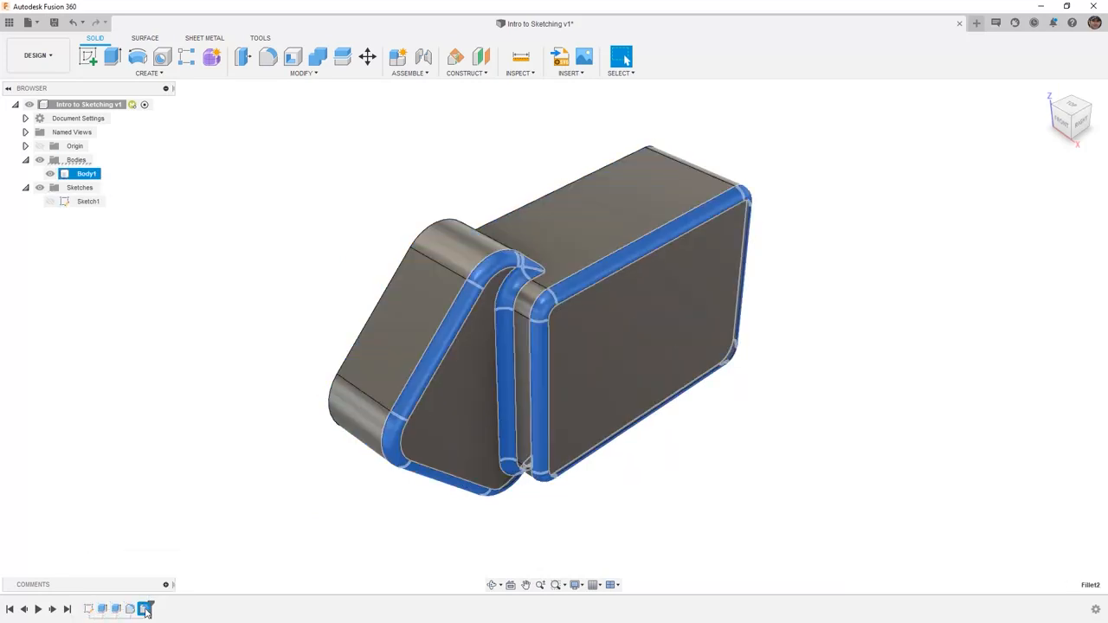
left_click(214, 481)
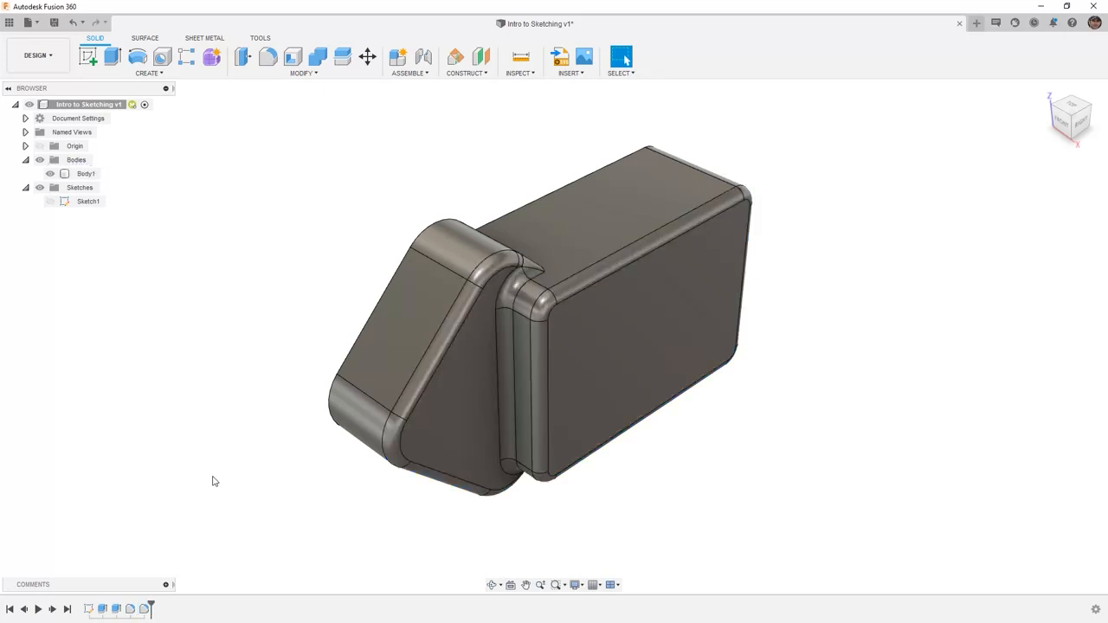
- Save the Intro to Sketching design
left_click(55, 22)
left_click(562, 343)
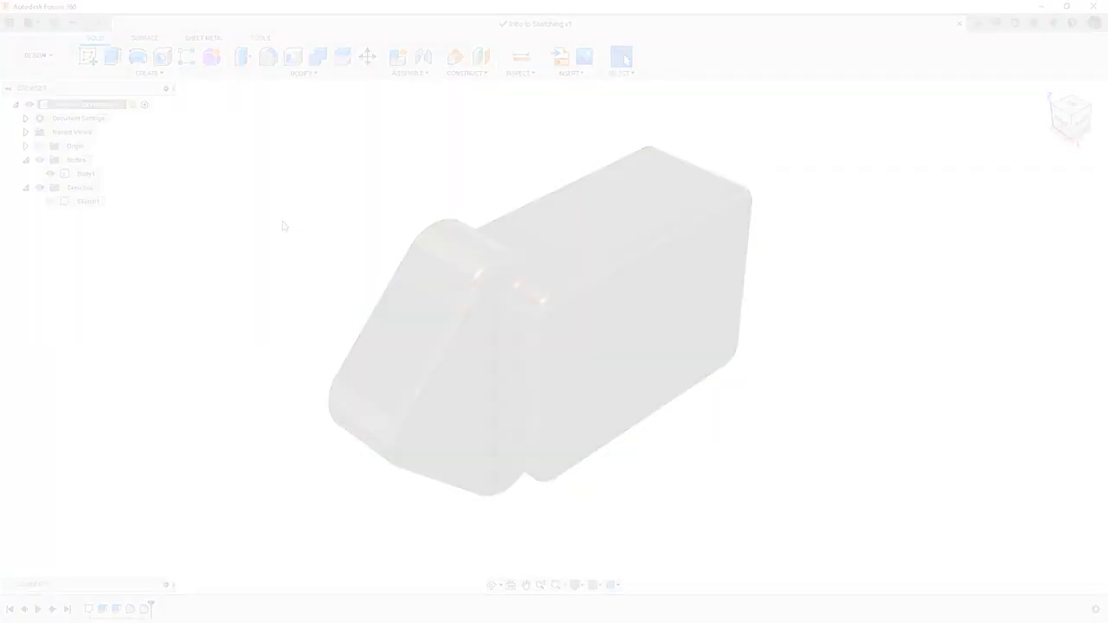